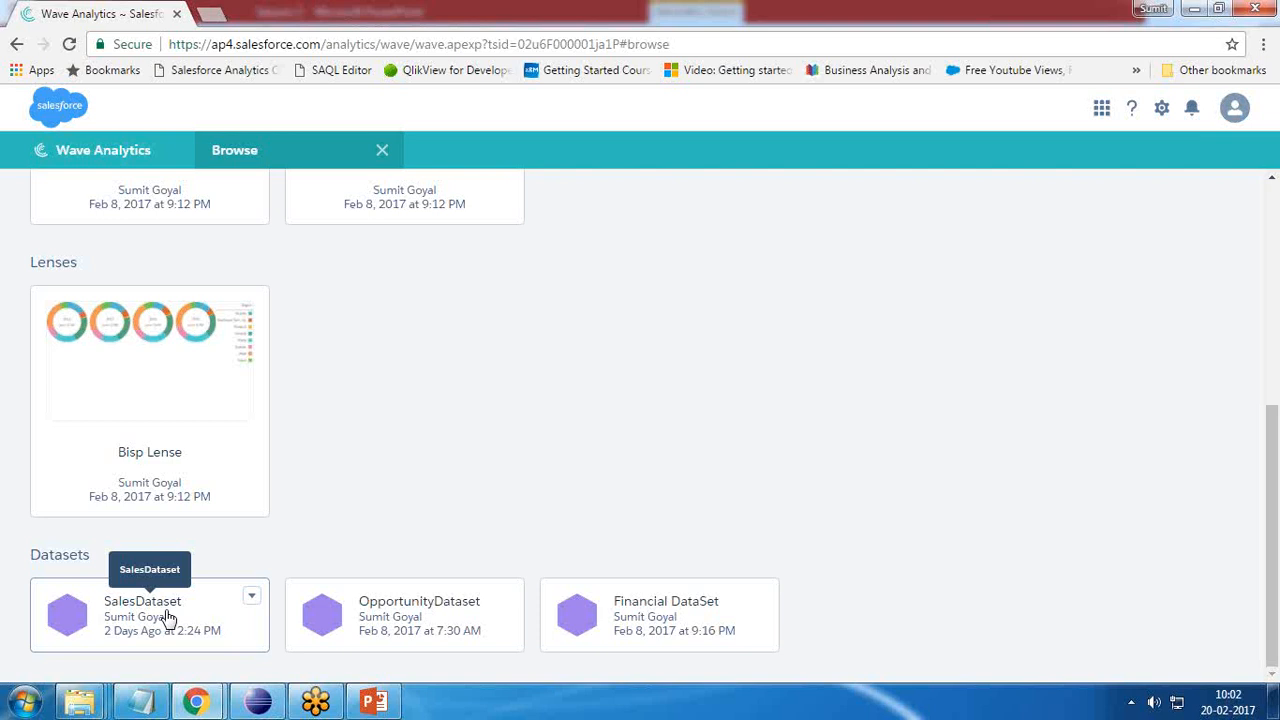
Step: Open SalesDataset in a new lens and set its bar length measure to the sum of Sales
left_click(166, 616)
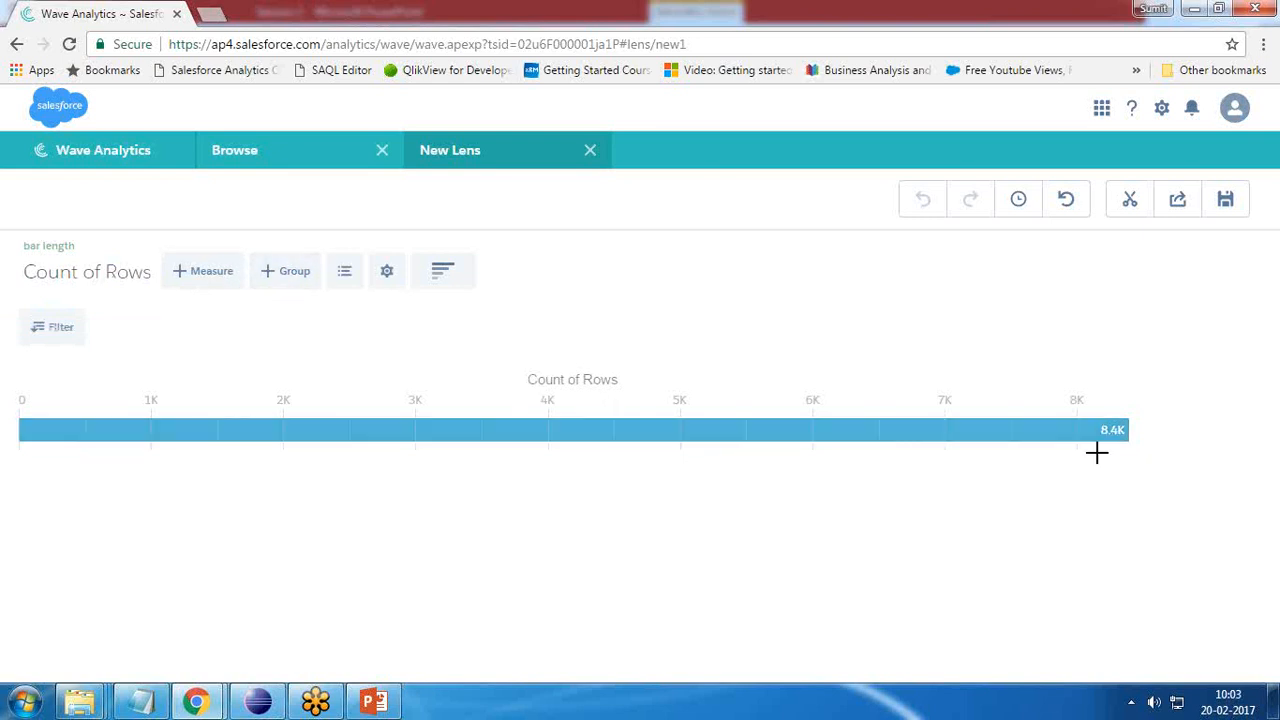
mouse_move(1104, 440)
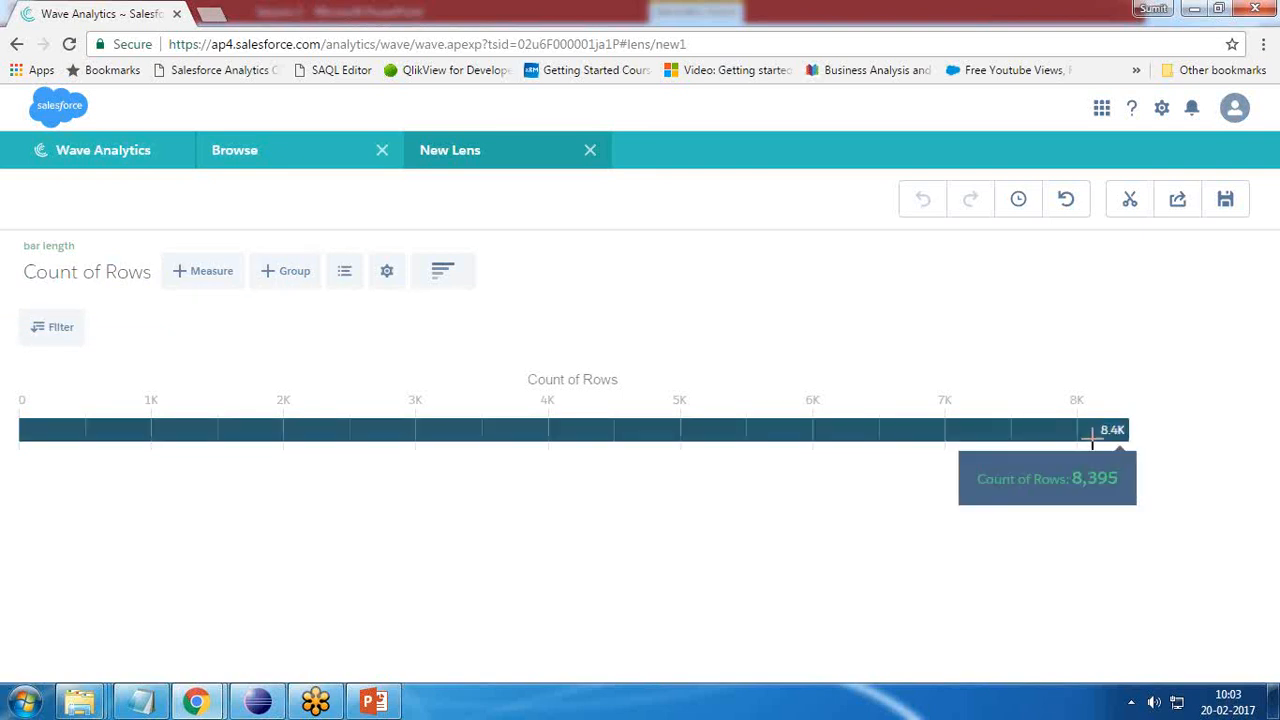
left_click(53, 280)
left_click(46, 380)
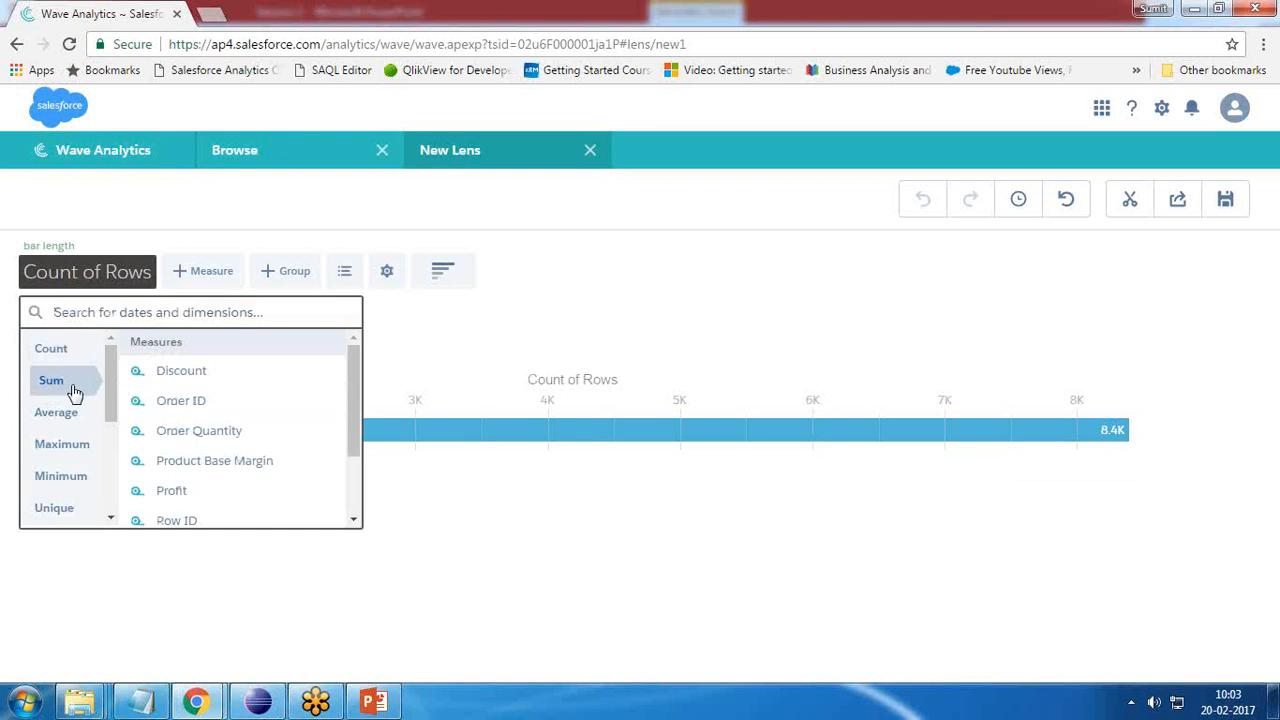
scroll(354, 450, "down", 2)
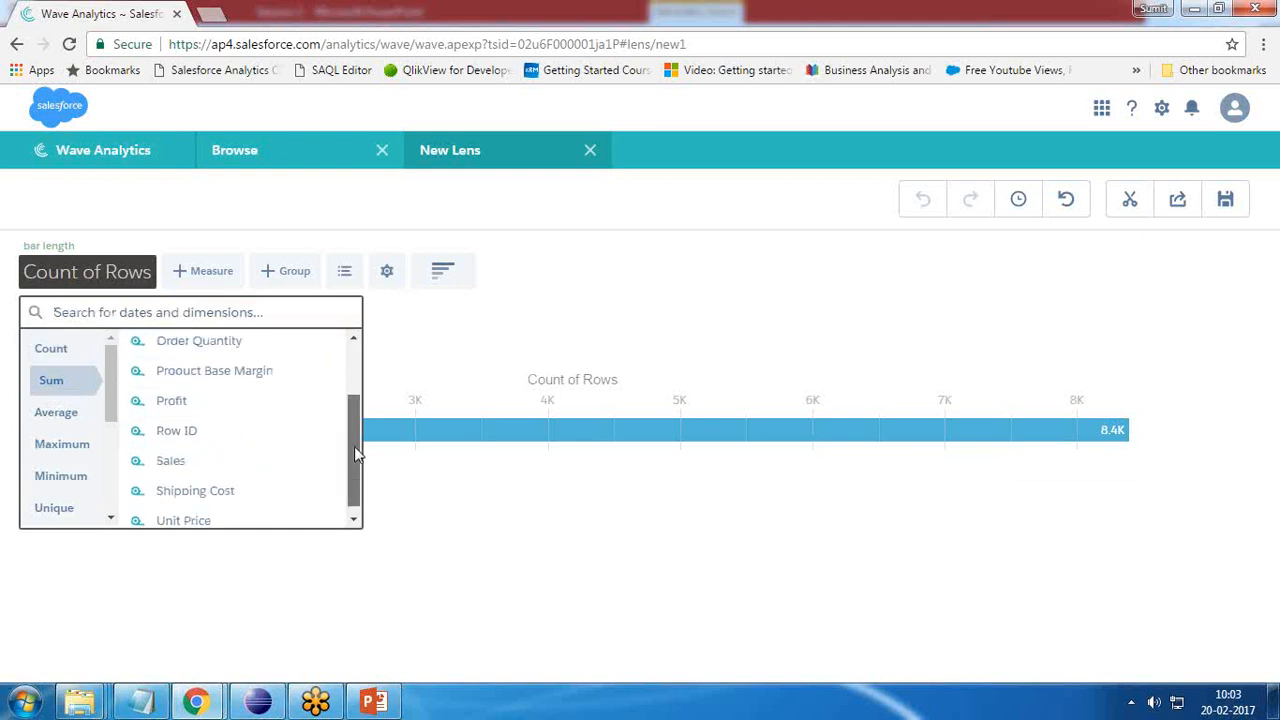
left_click(172, 459)
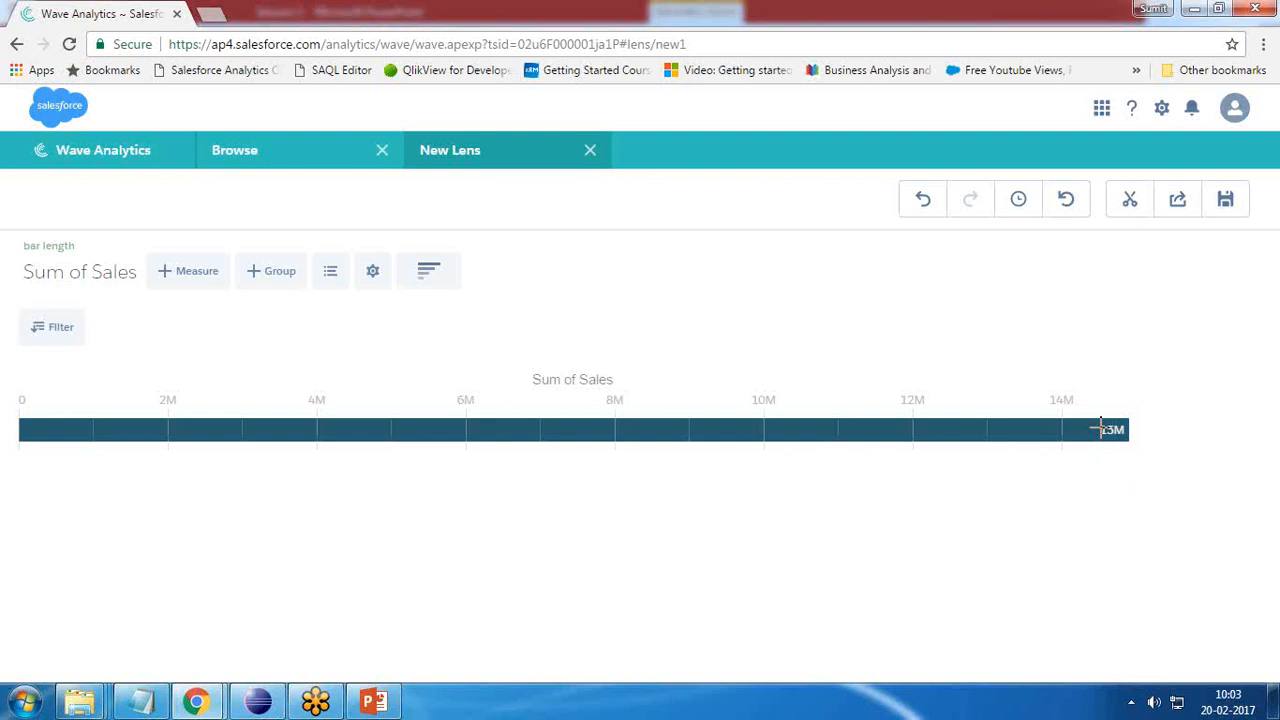
mouse_move(1100, 428)
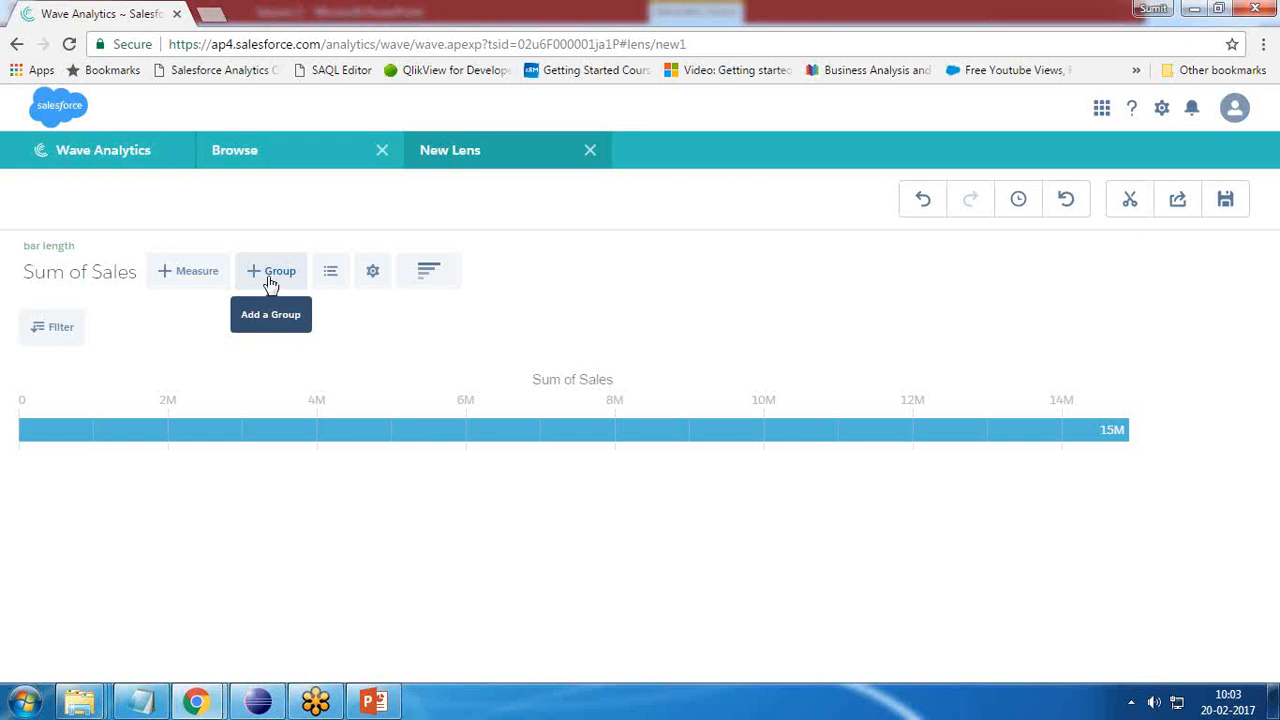
Step: Clip the Sum of Sales lens to the dashboard designer with the display label "Total Sale"
left_click(1131, 203)
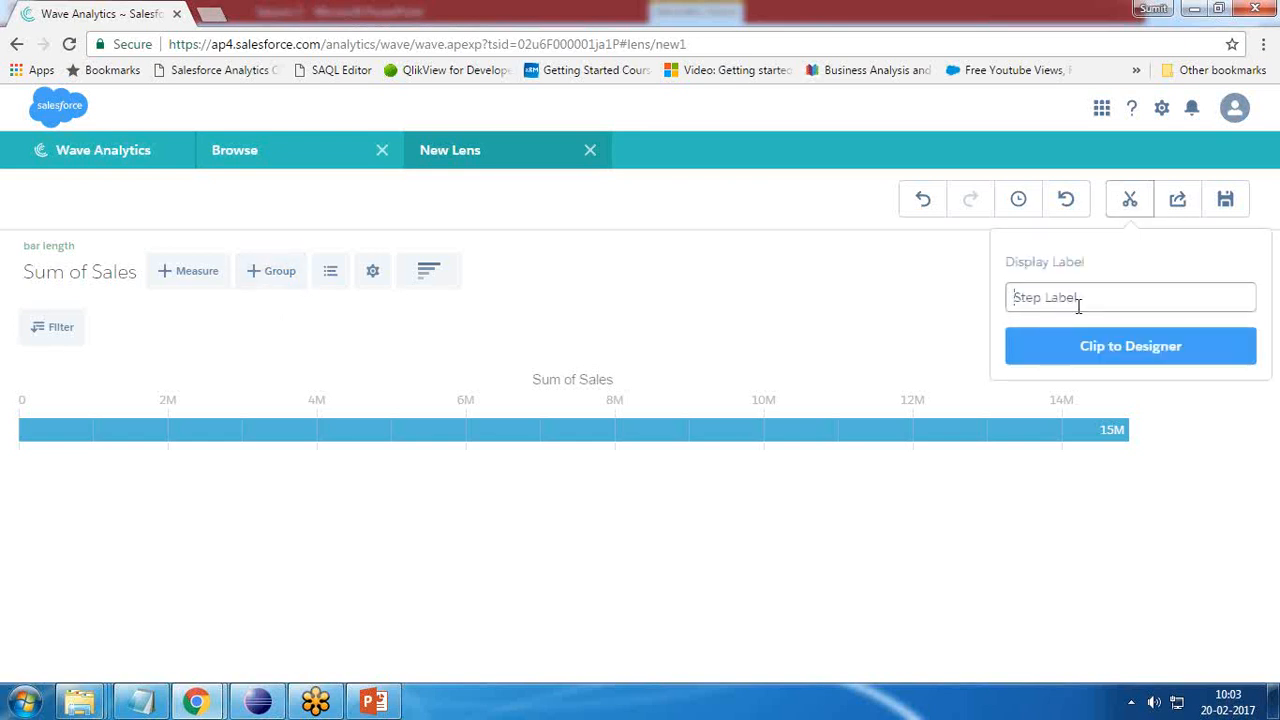
type("Total Sale")
left_click(1100, 360)
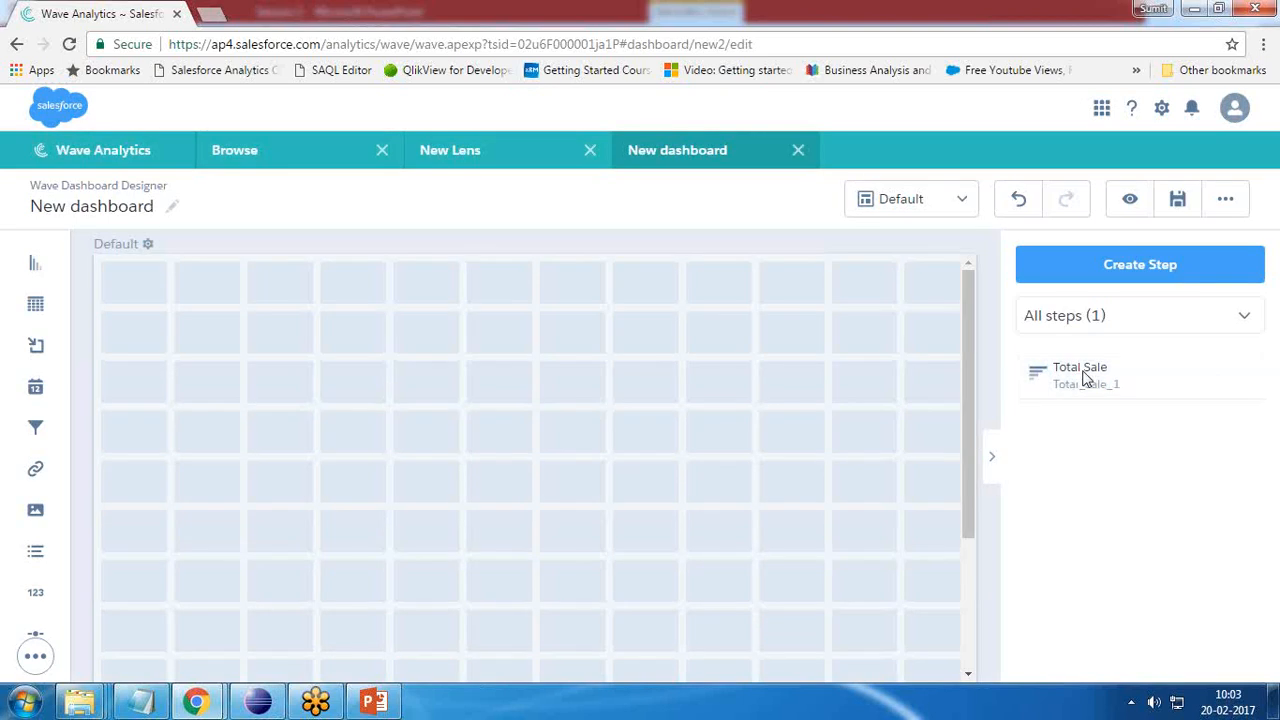
Step: Examine the new dashboard's JSON, including the Total_Sale_1 step definition and the gridLayouts section, and return to the designer
left_click(462, 156)
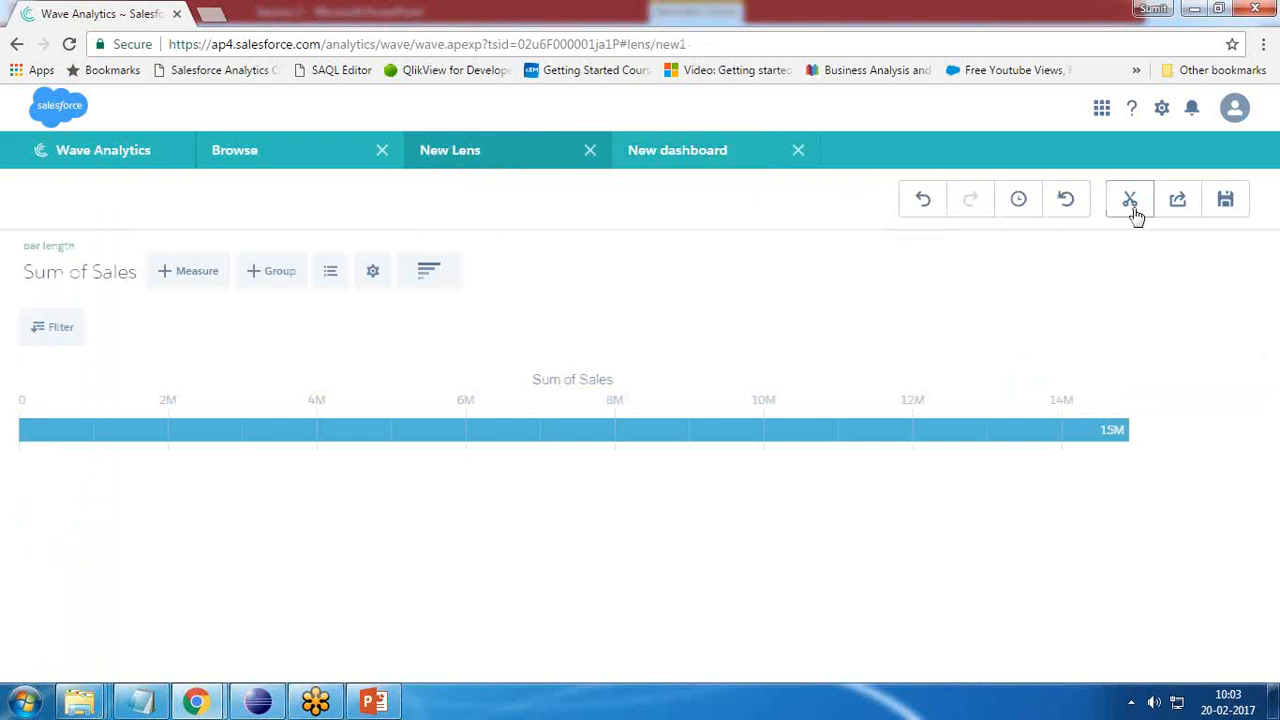
left_click(689, 157)
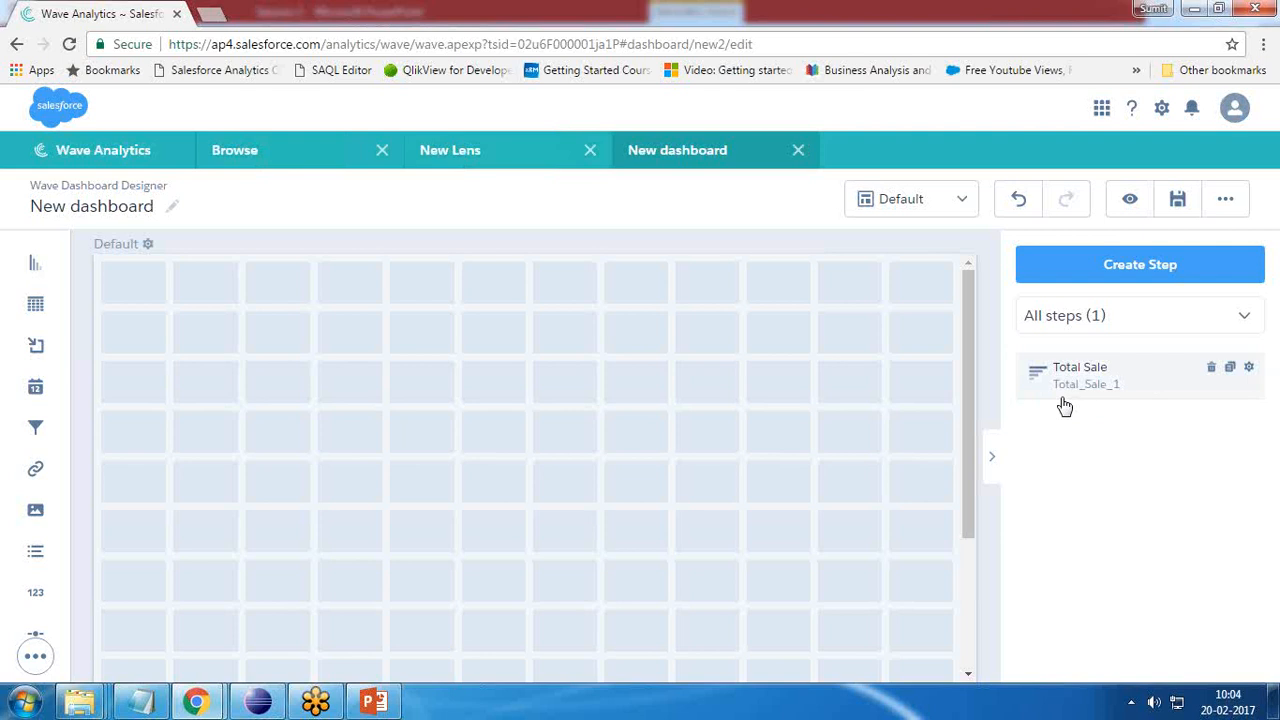
key("ctrl+e")
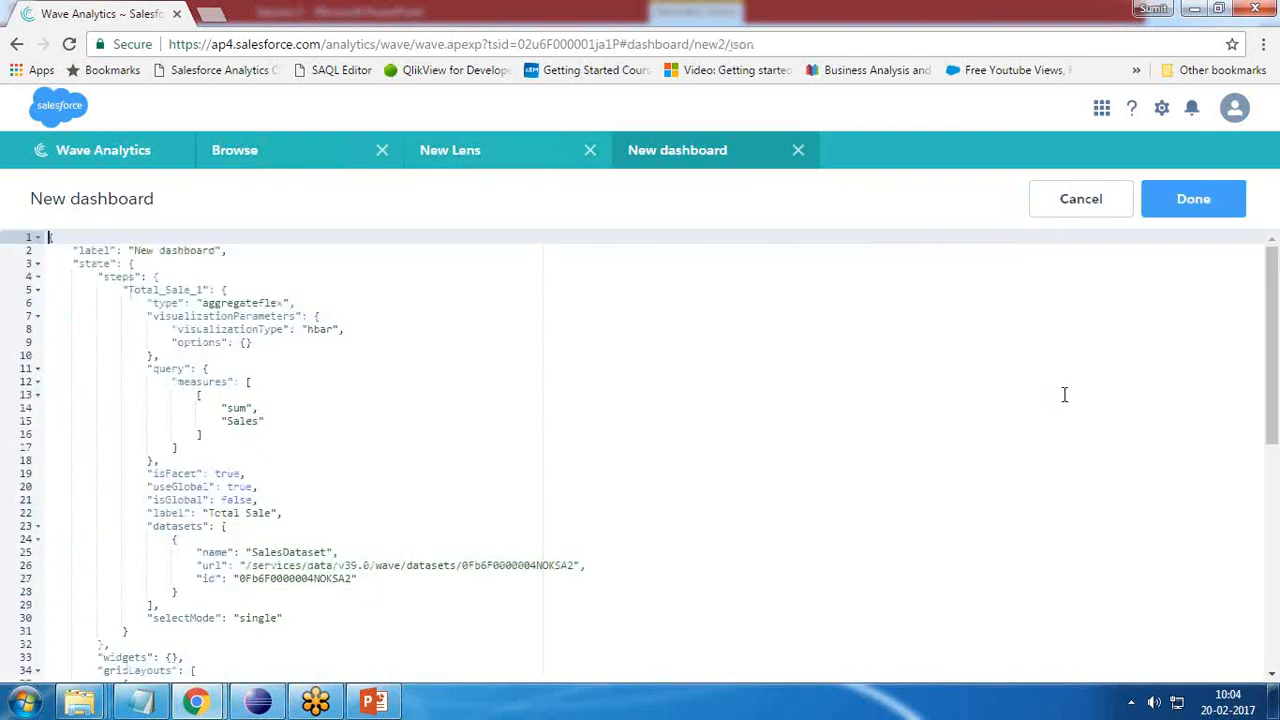
left_click_drag(130, 290, 193, 289)
scroll(435, 541, "down", 5)
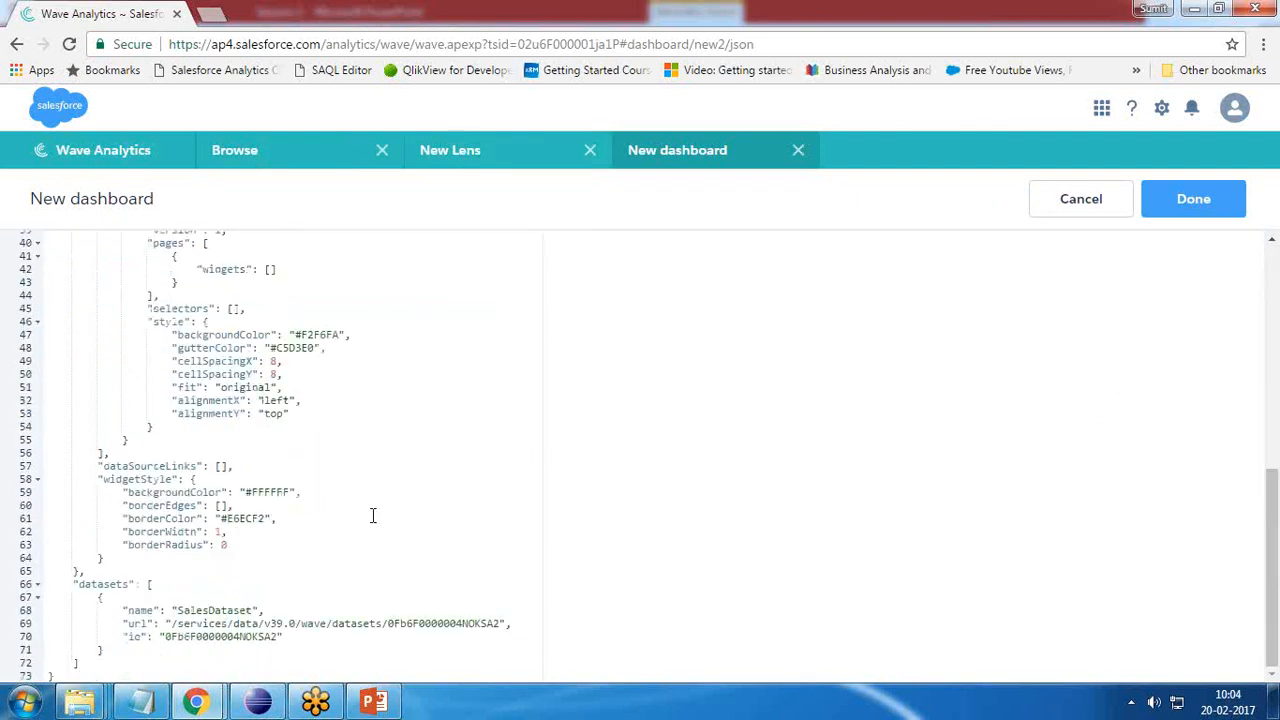
scroll(175, 612, "up", 3)
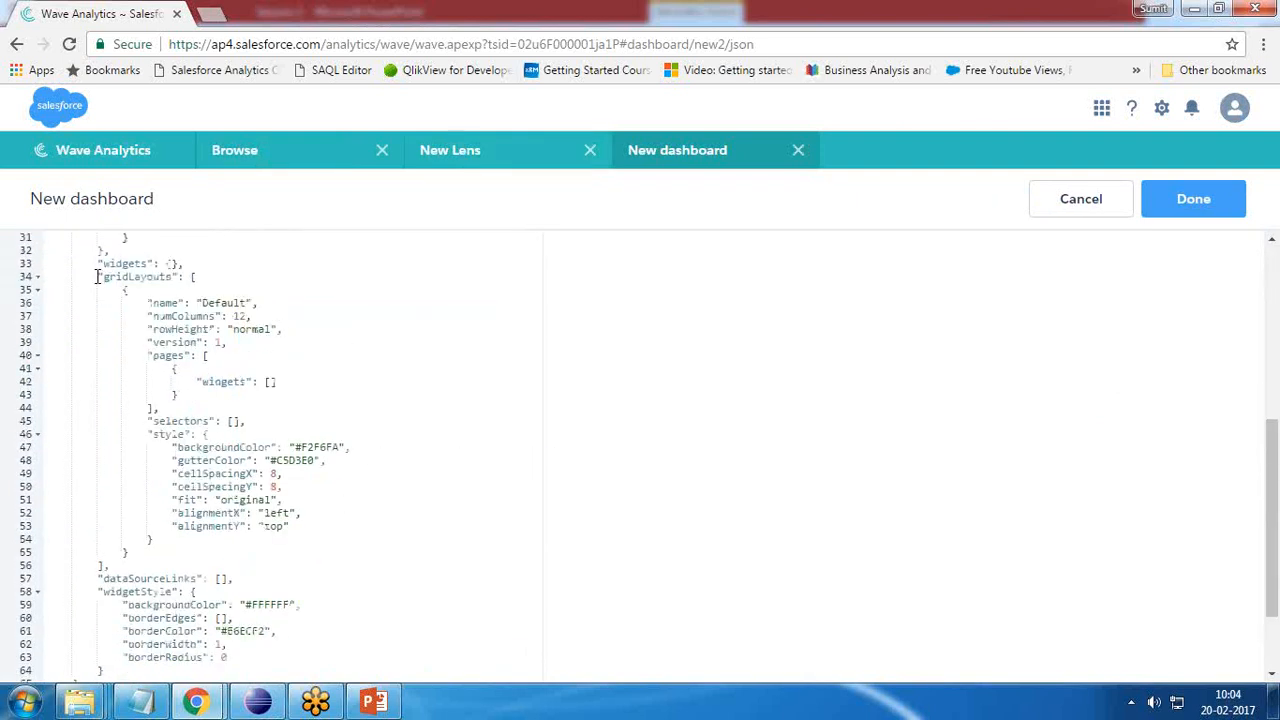
left_click(100, 276)
left_click(212, 355)
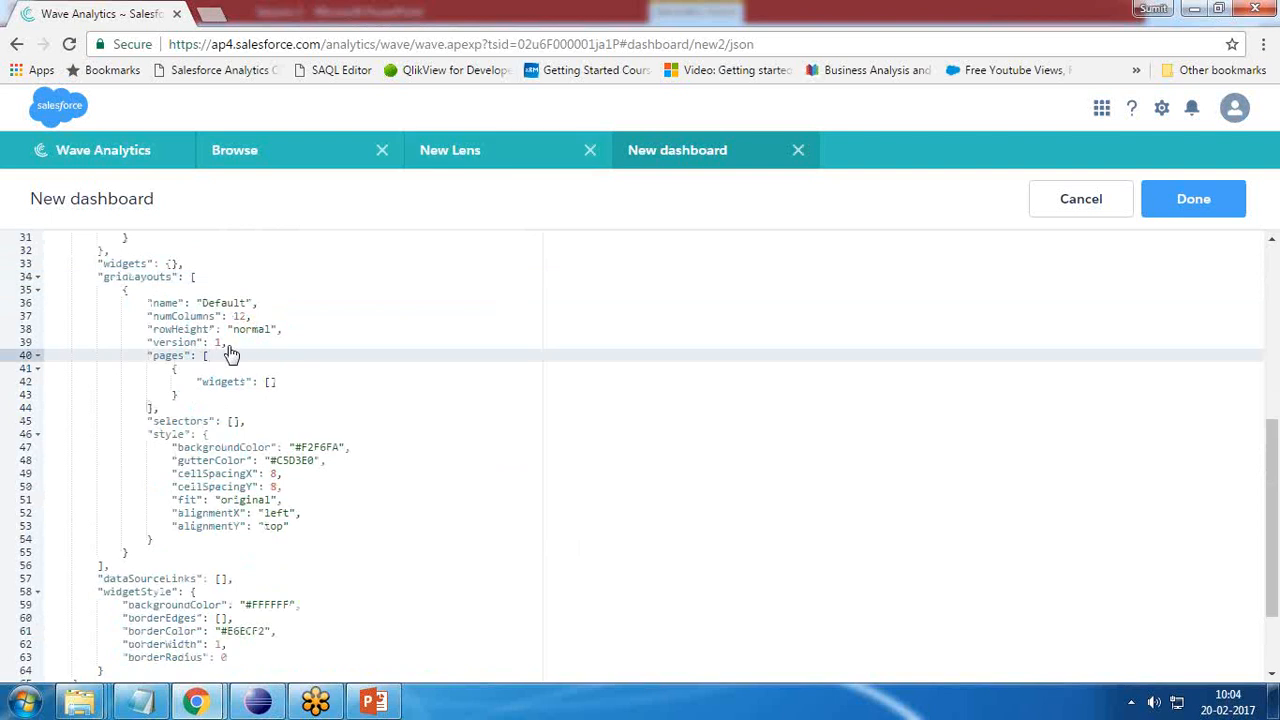
left_click(1210, 204)
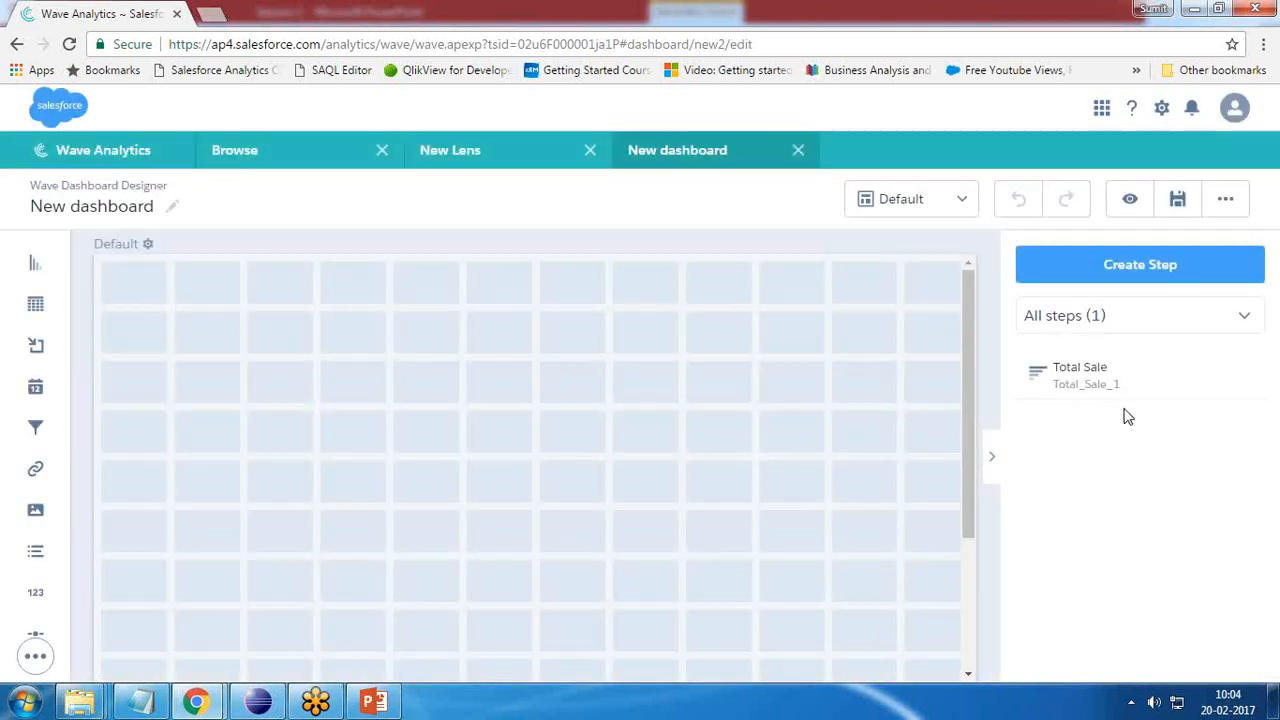
Step: Filter the Sum of Sales lens to Sales values between 10,000 and 50,000
left_click(482, 155)
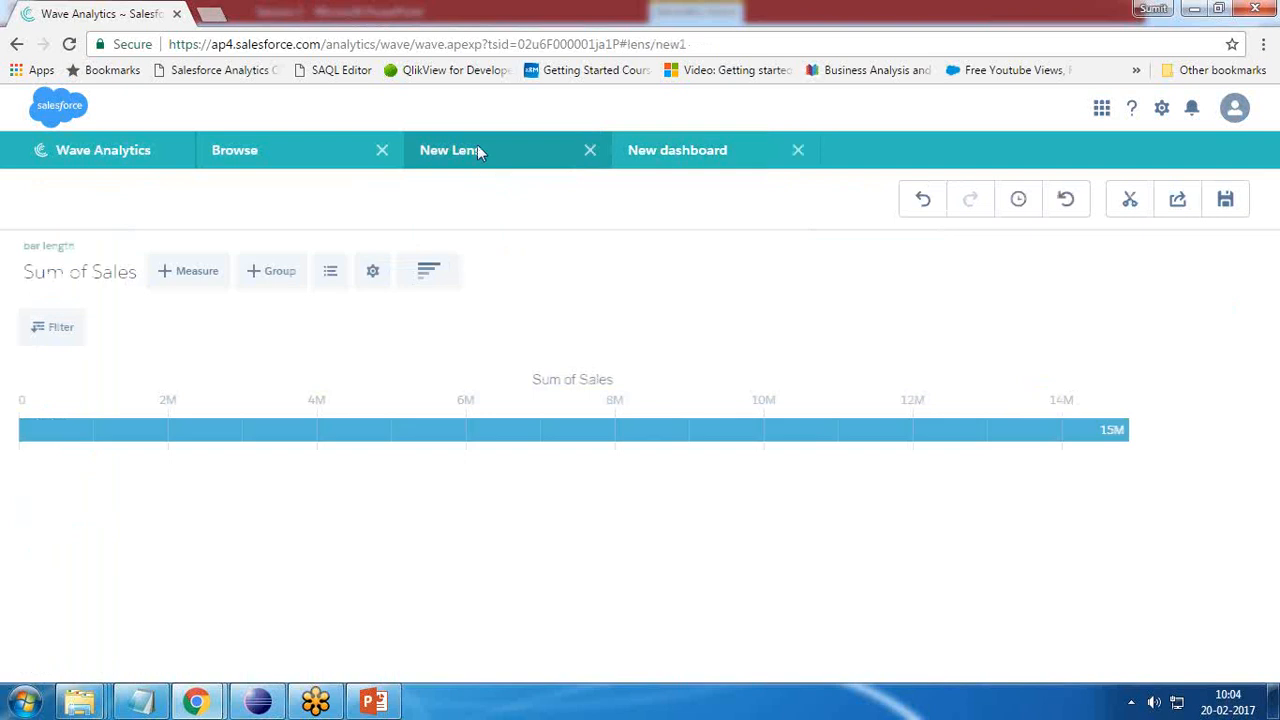
left_click(57, 332)
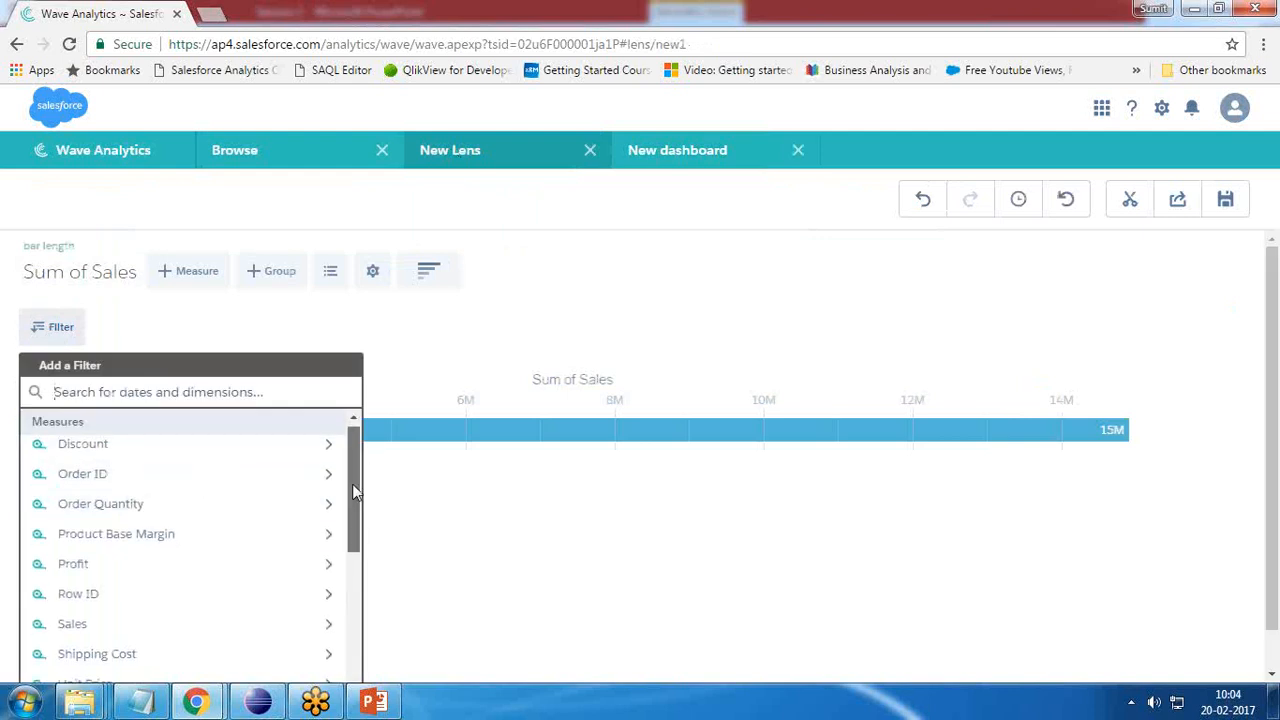
left_click_drag(352, 470, 346, 512)
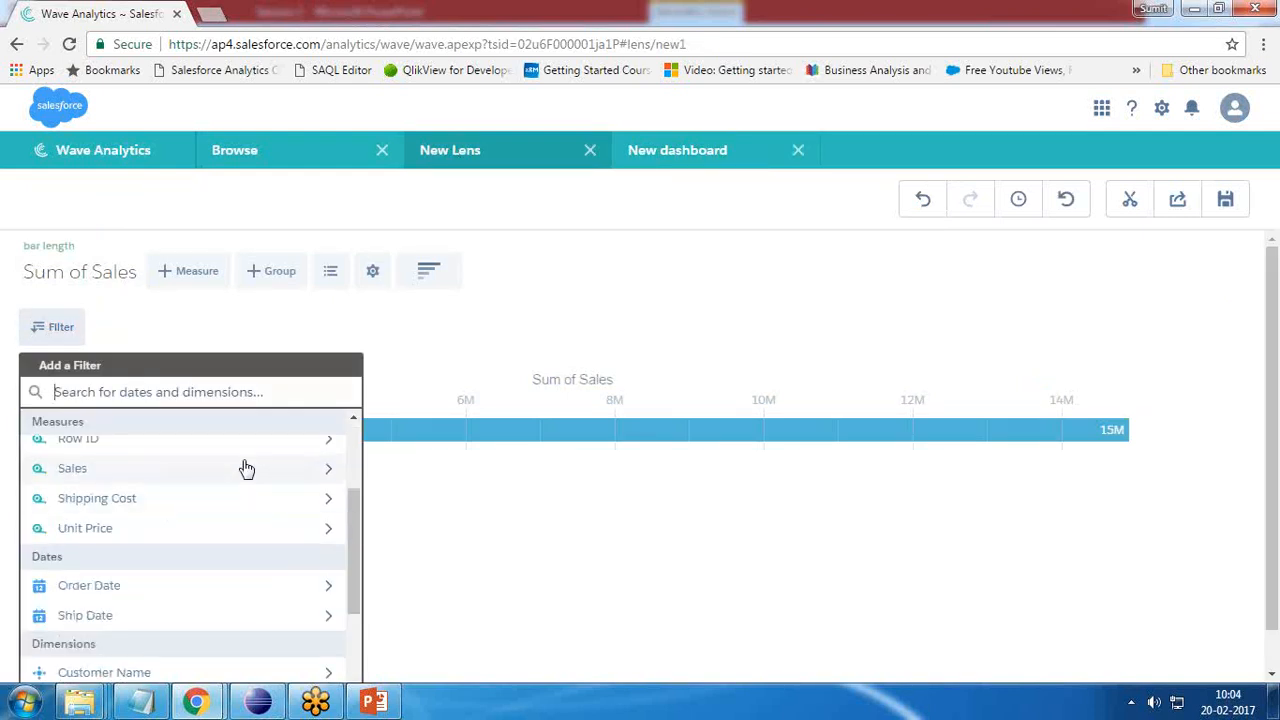
left_click(323, 474)
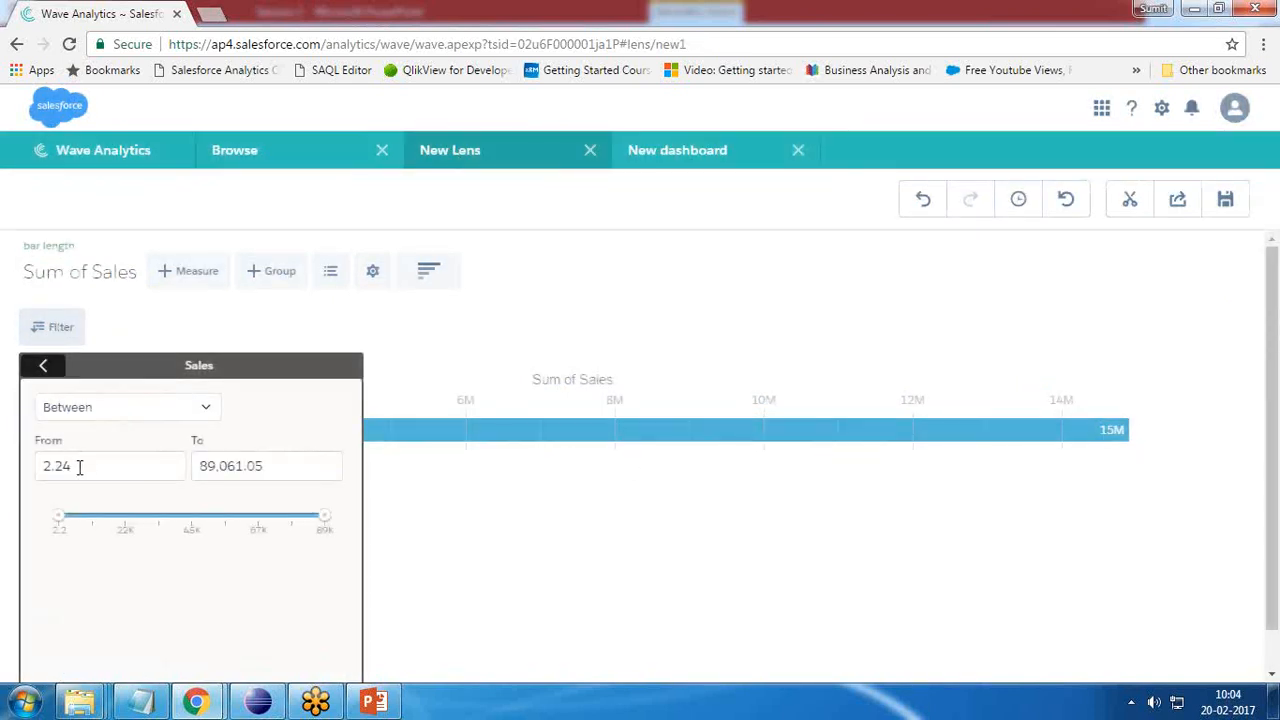
left_click_drag(79, 466, 42, 472)
type("100")
key("Tab")
type("500")
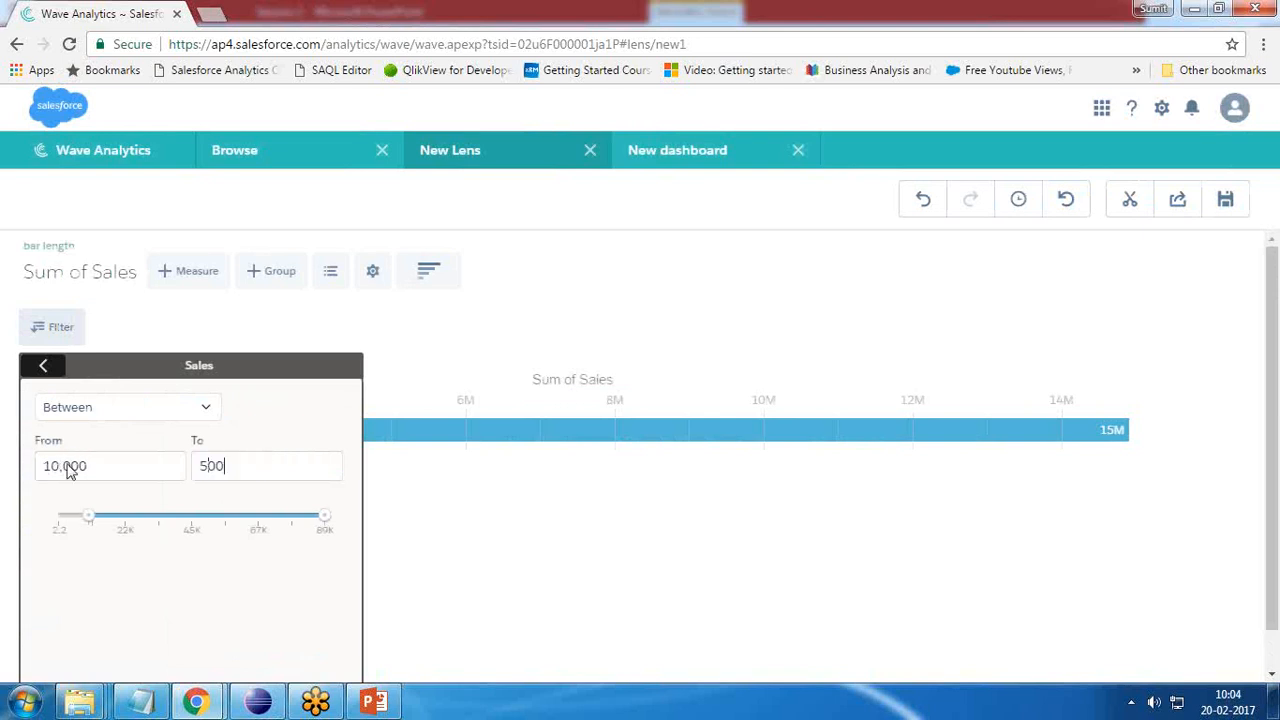
scroll(145, 616, "down", 1)
left_click(170, 563)
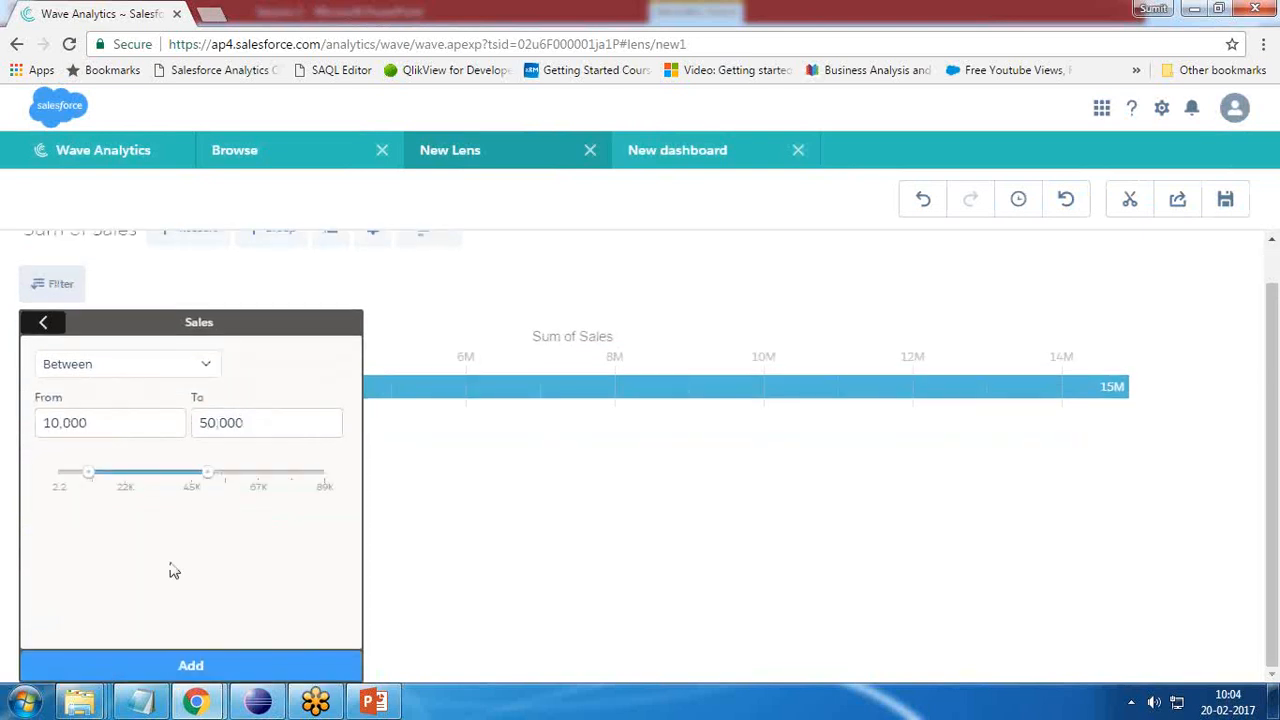
left_click(175, 670)
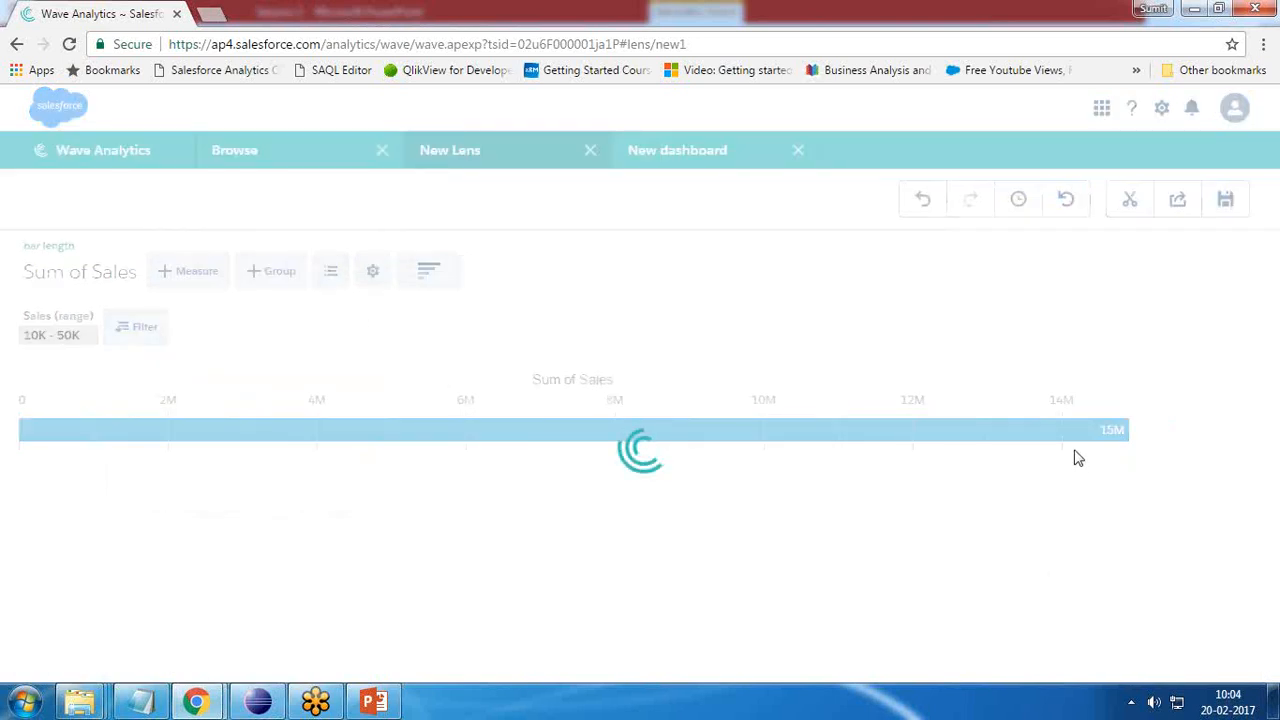
mouse_move(1108, 440)
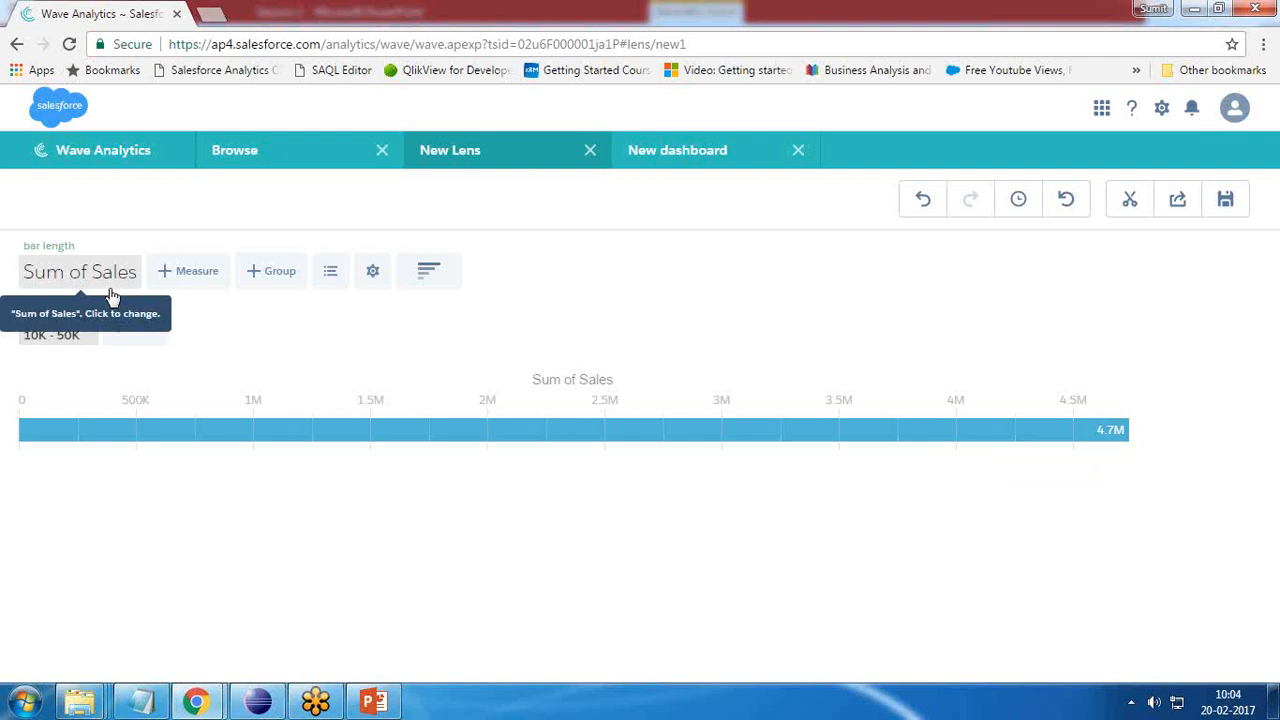
Step: Clip the filtered lens to the designer with the display label "Filter1" and switch to the new dashboard
left_click(1120, 206)
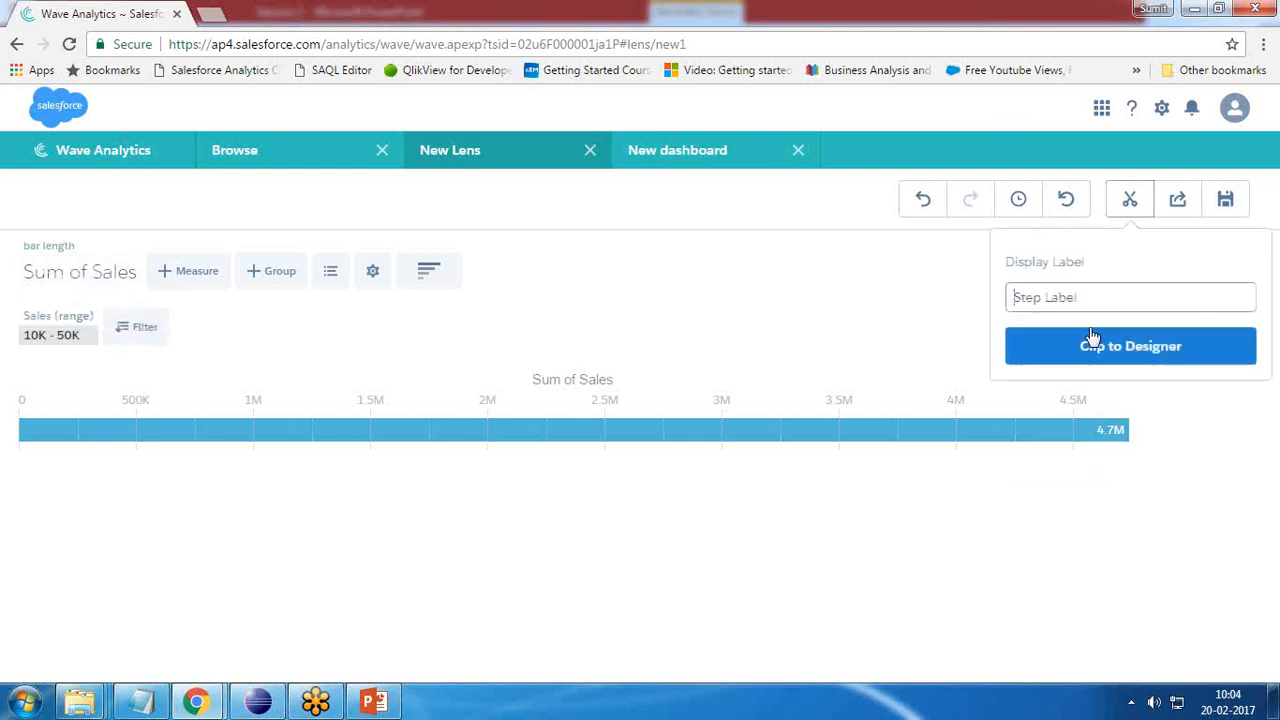
type("Filter1")
left_click(1120, 346)
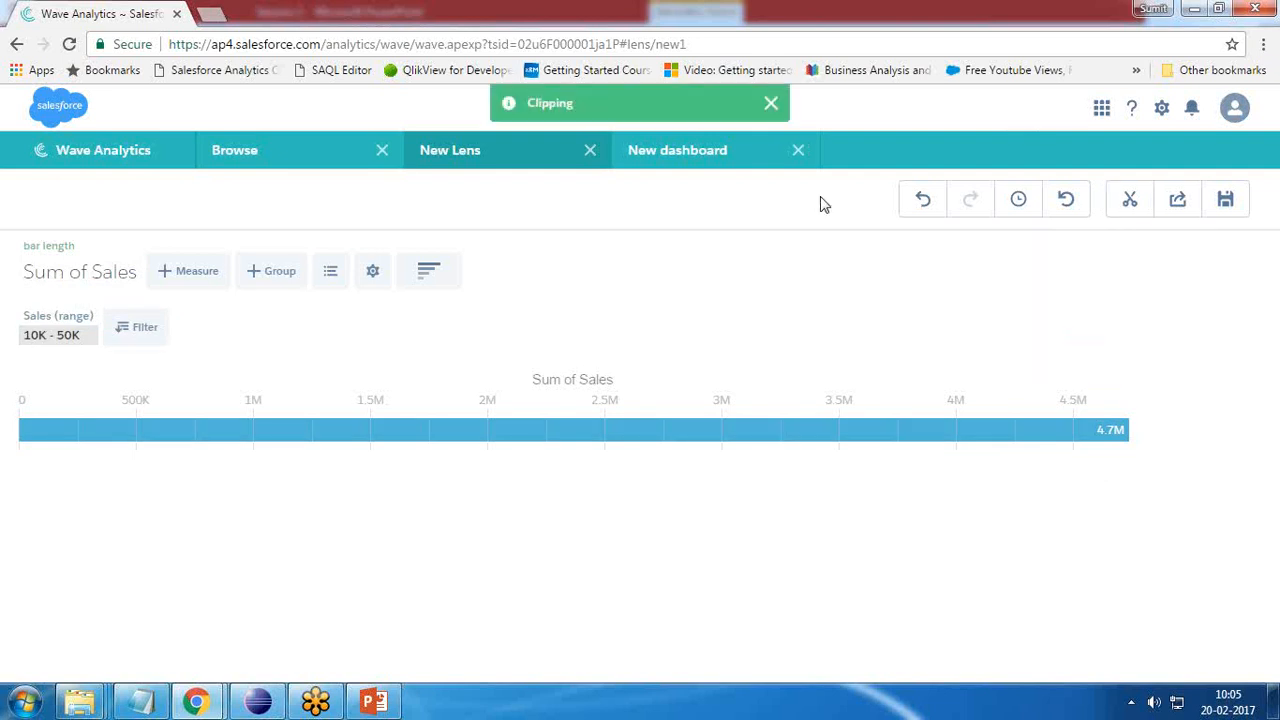
left_click(662, 152)
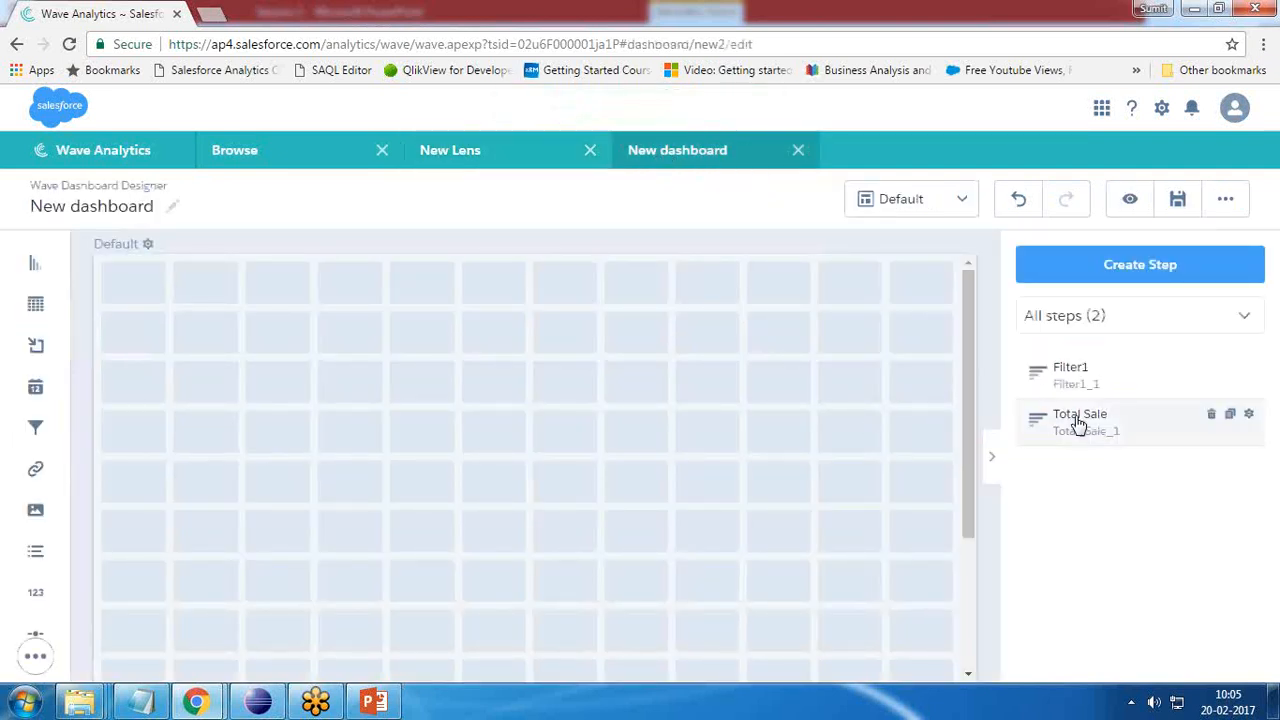
left_click_drag(1077, 428, 793, 480)
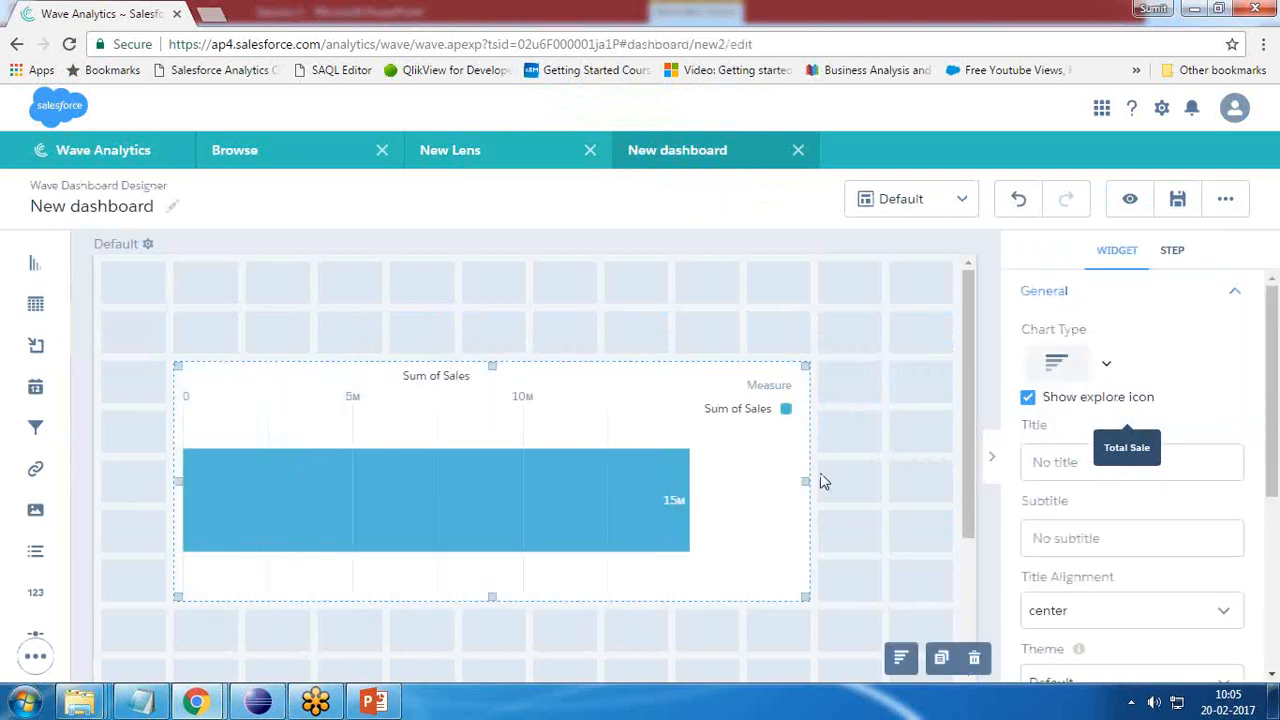
left_click(894, 420)
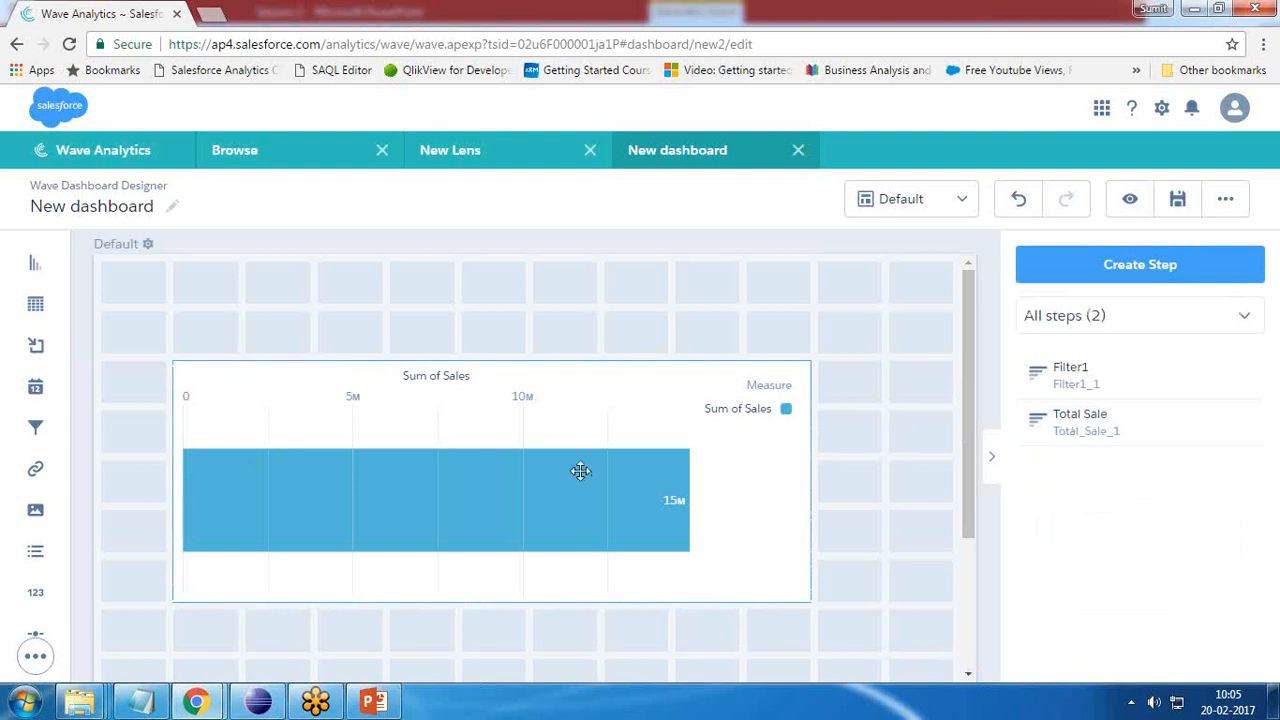
left_click(586, 499)
key("Delete")
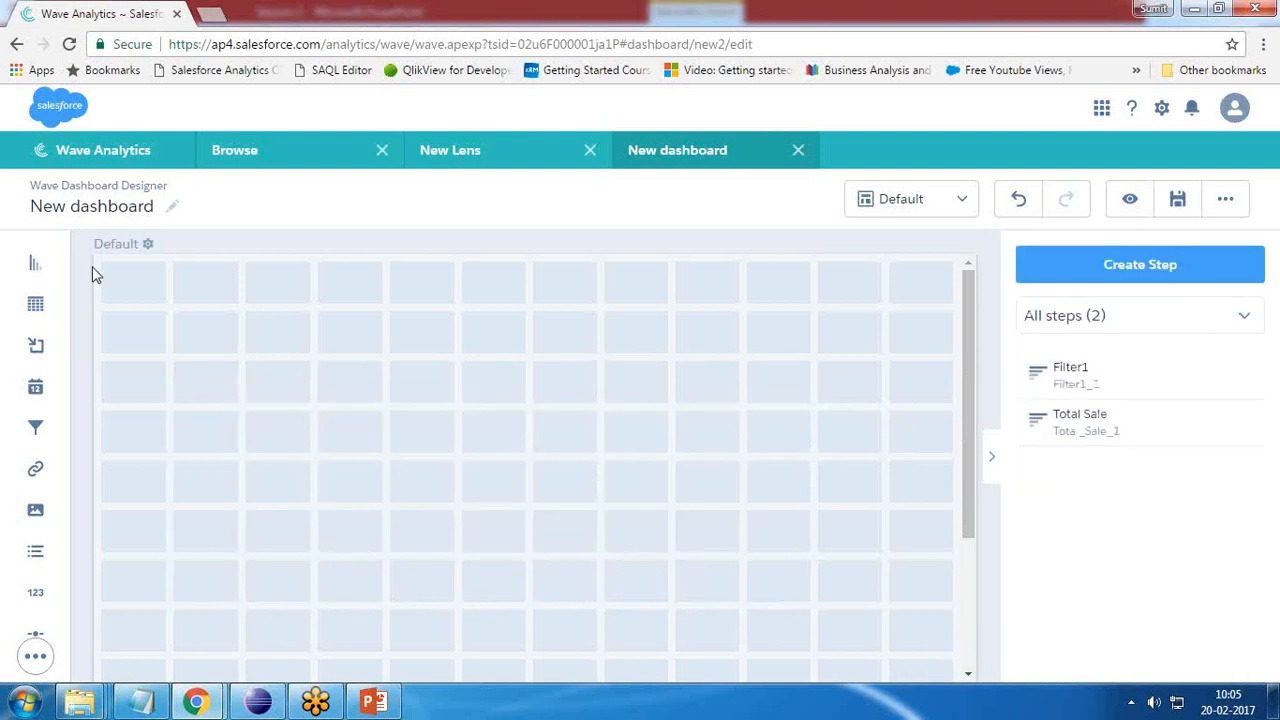
Step: Add a chart widget to the middle of the dashboard canvas, assign it the Total Sale step, and make it a Donut chart
left_click_drag(35, 262, 668, 495)
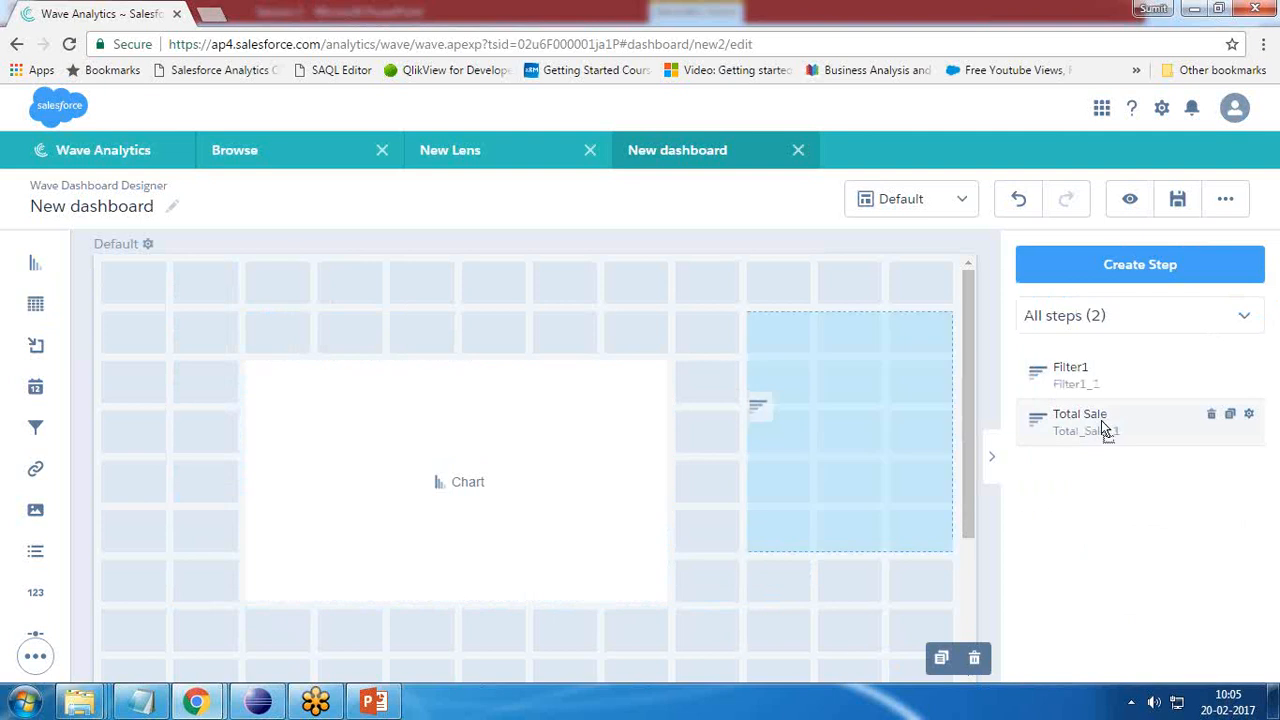
left_click_drag(1105, 428, 465, 486)
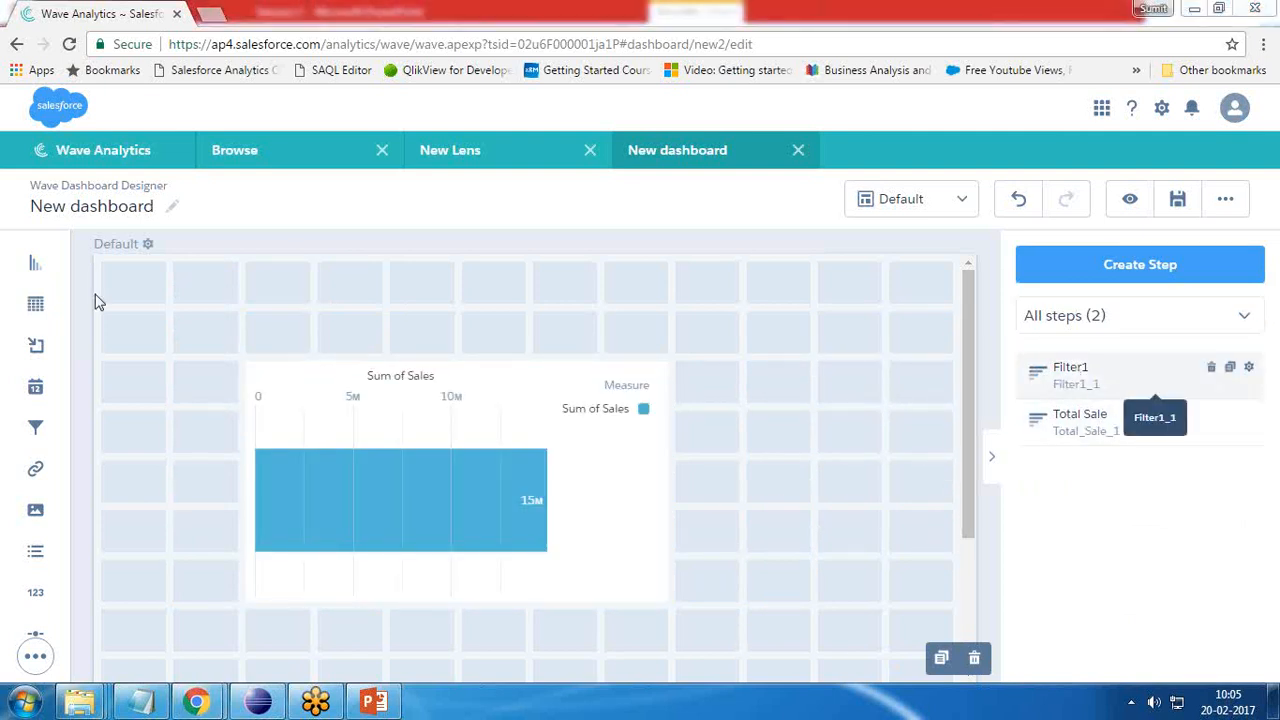
left_click(529, 430)
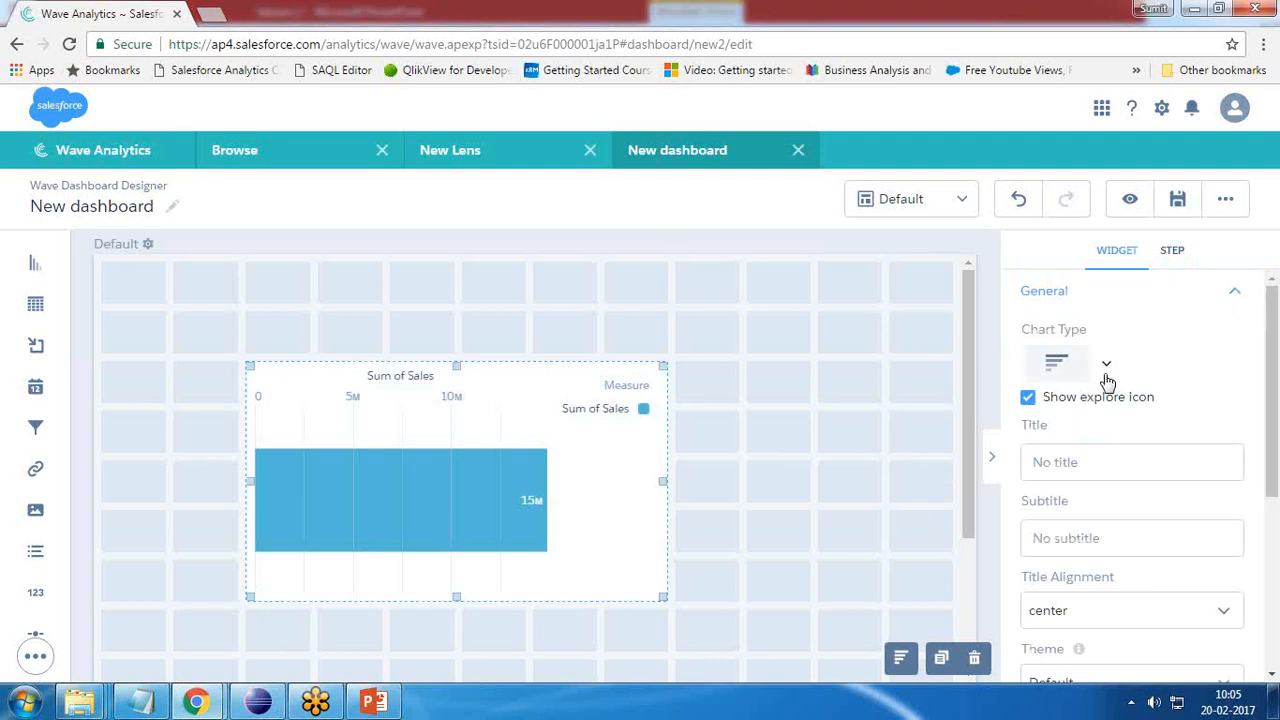
left_click(1106, 367)
left_click(1103, 540)
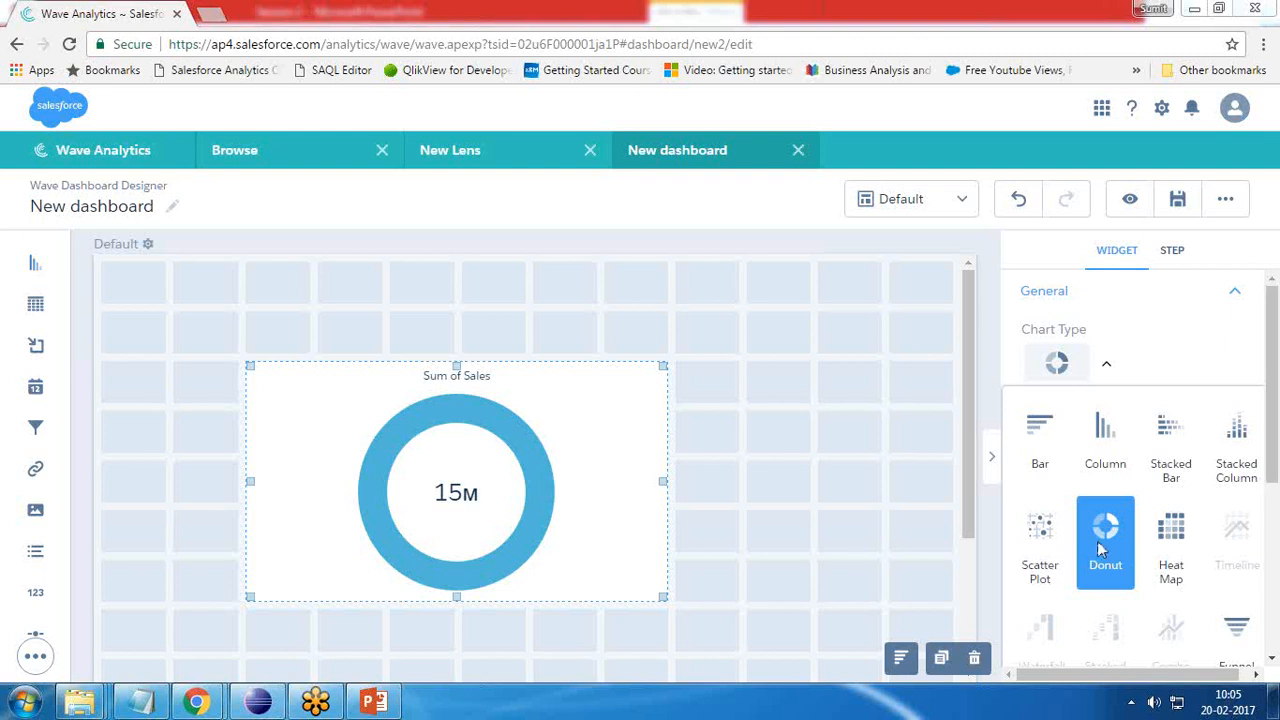
key("Escape")
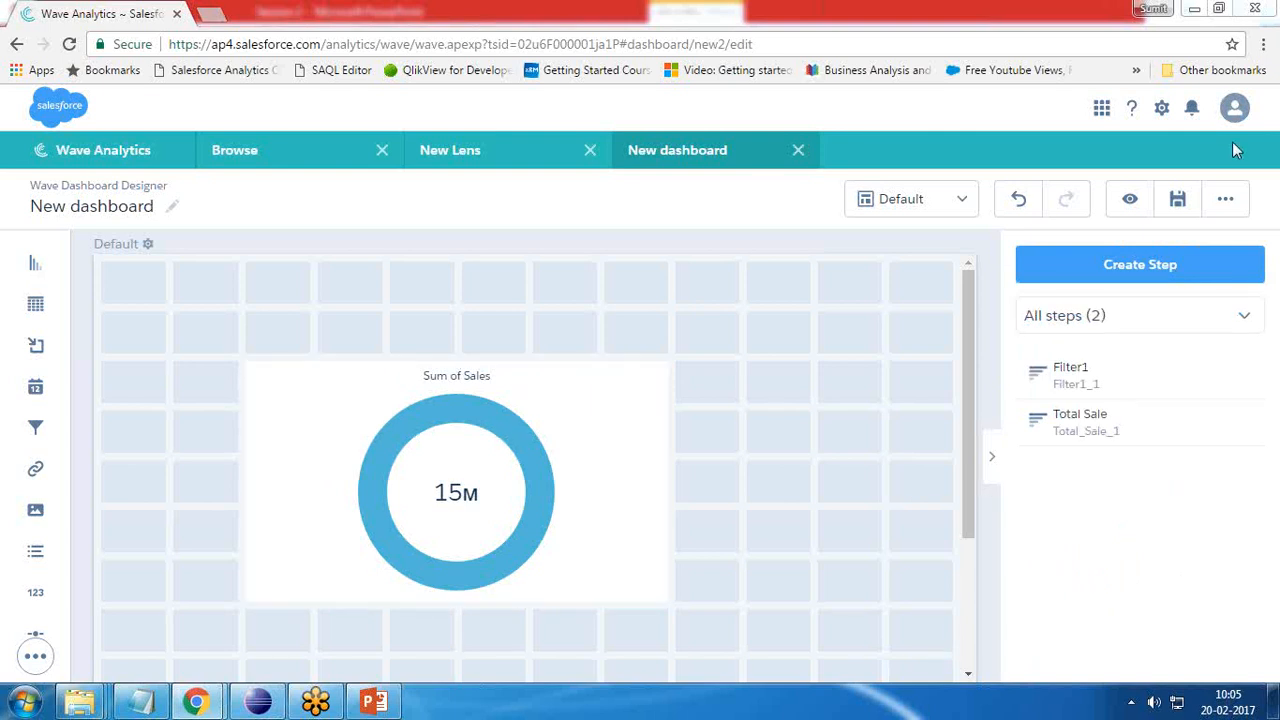
Step: Try to add a global filter widget above the donut chart and assign it the Filter1 step
left_click(440, 158)
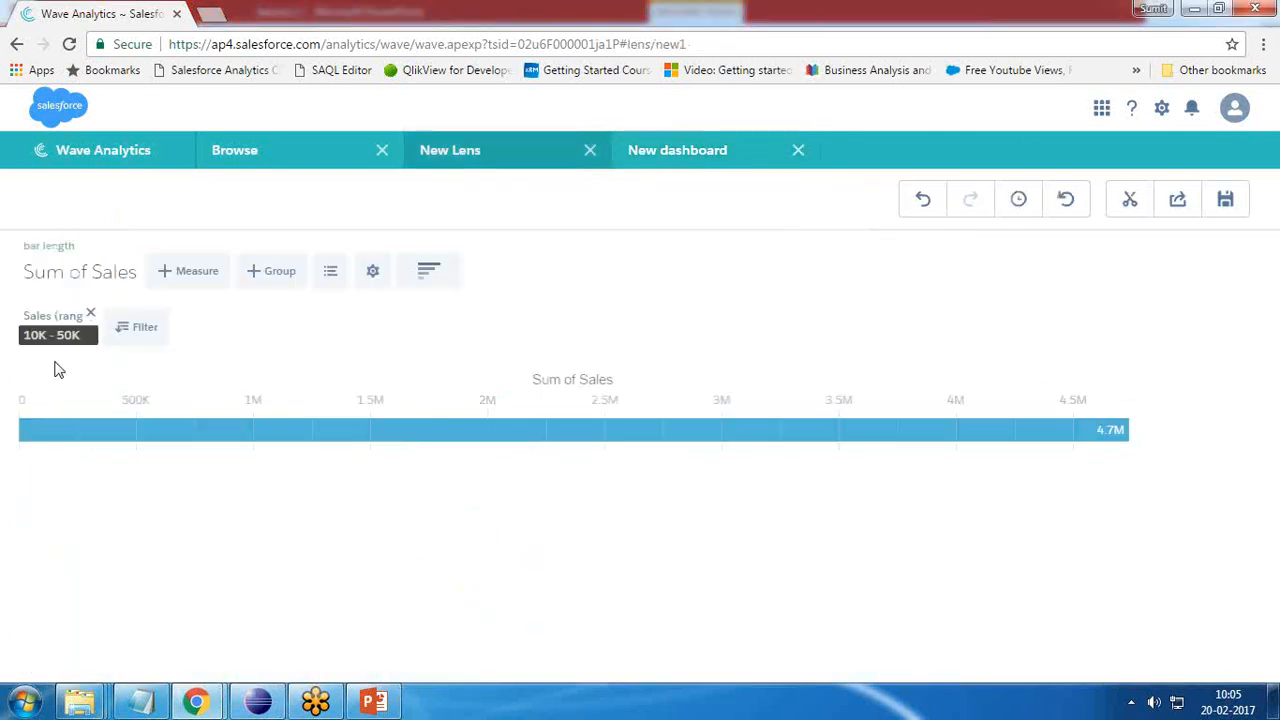
left_click(630, 155)
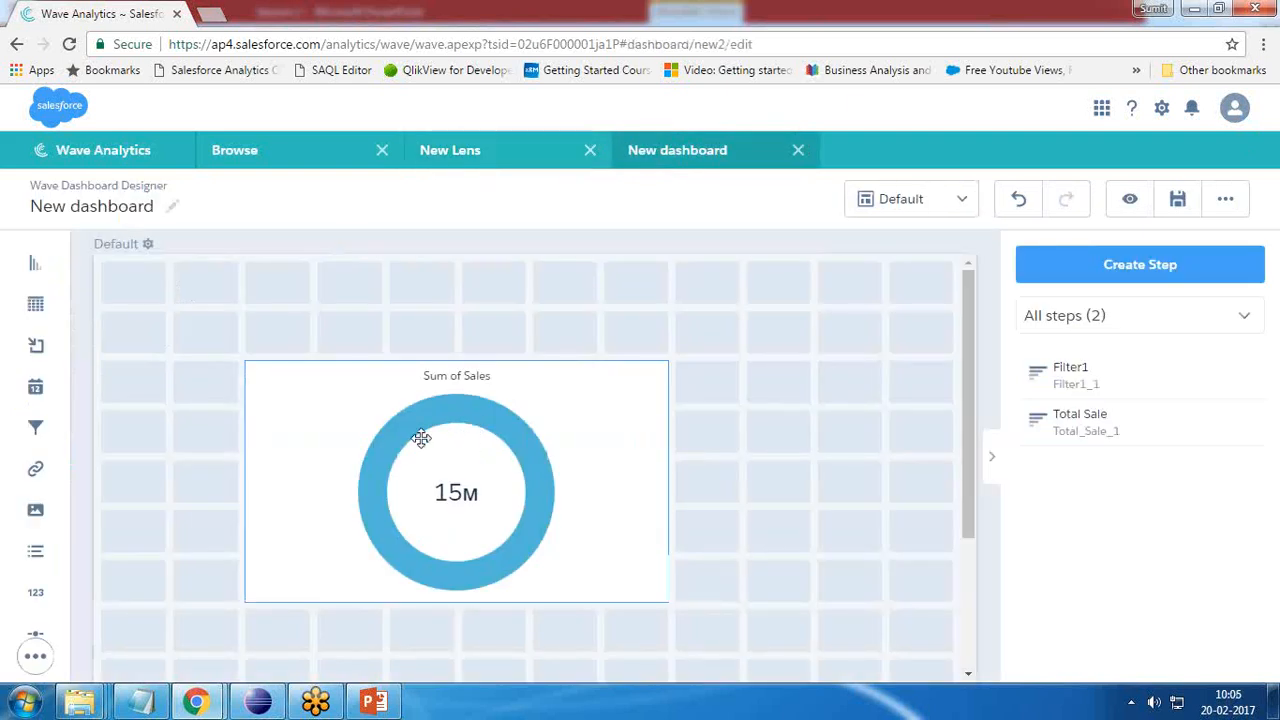
left_click_drag(33, 430, 259, 324)
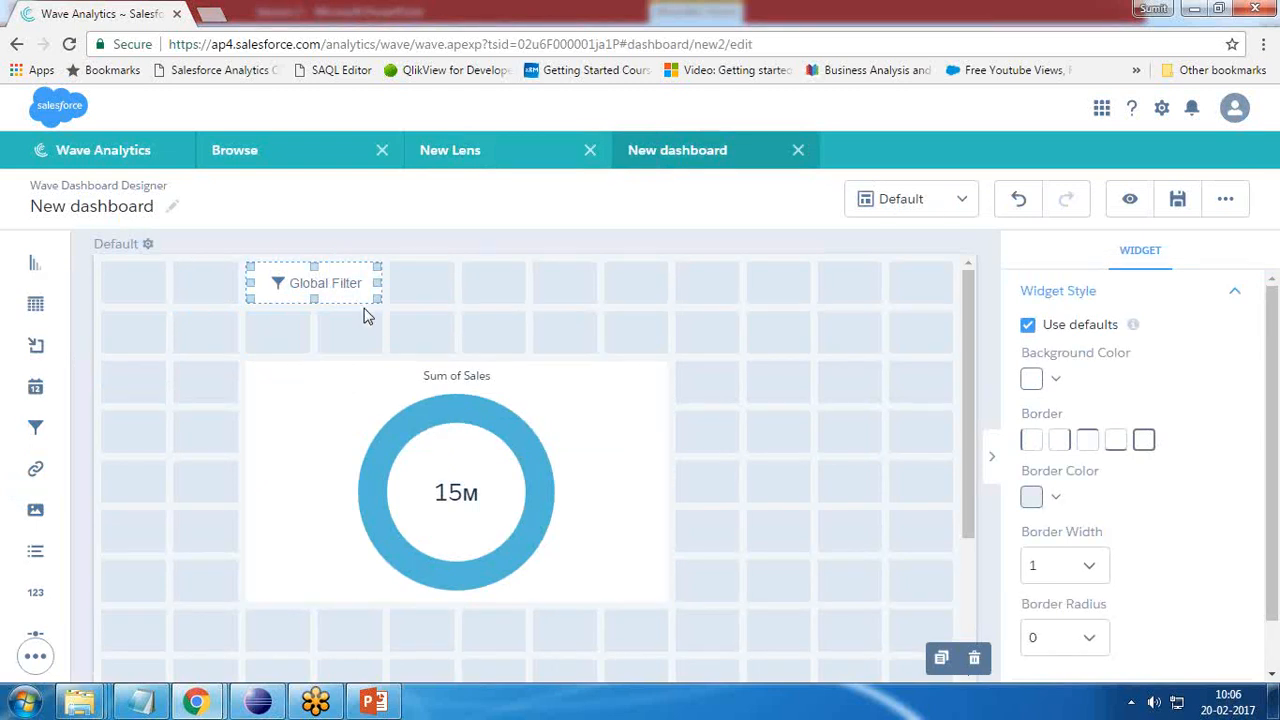
left_click_drag(355, 298, 349, 289)
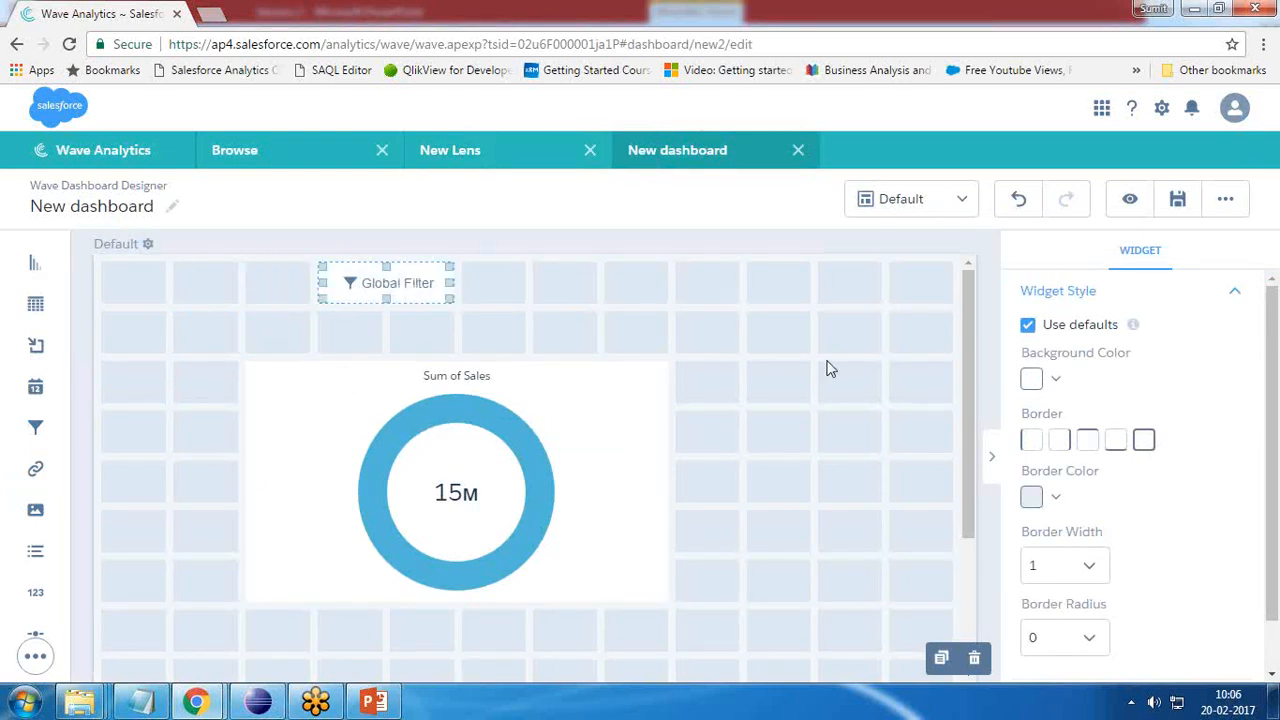
left_click(677, 332)
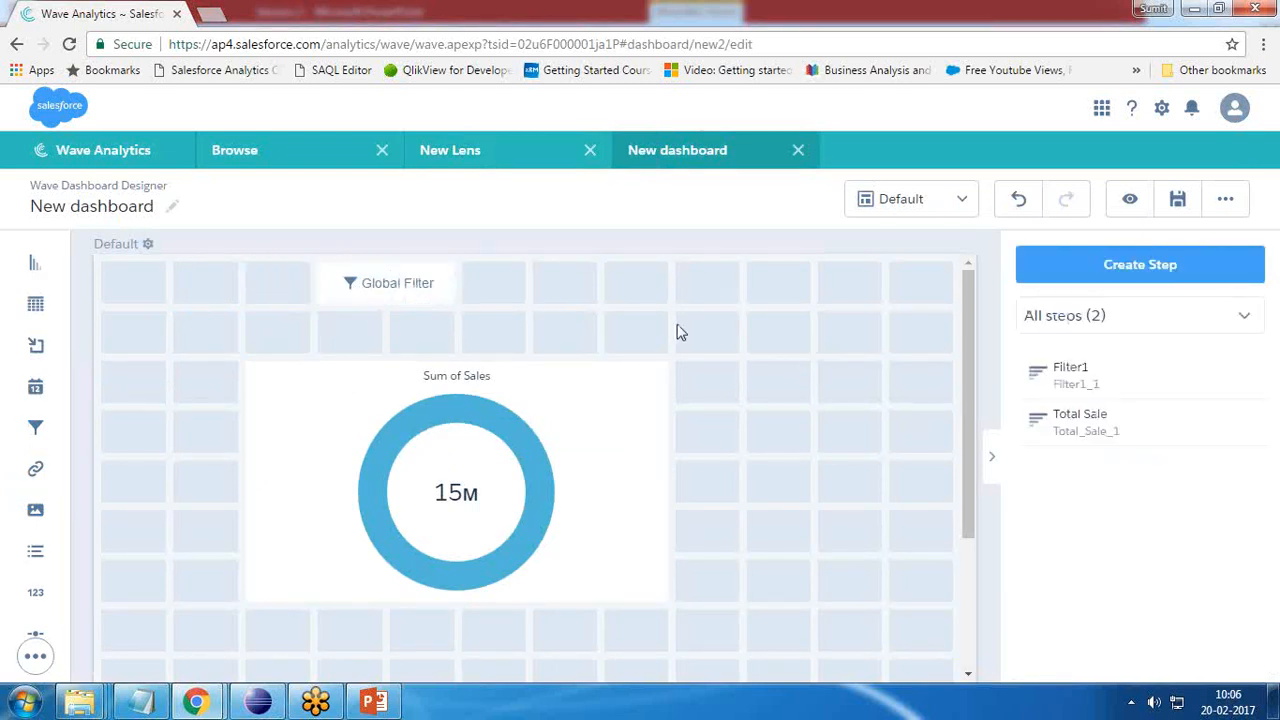
left_click_drag(1075, 380, 380, 290)
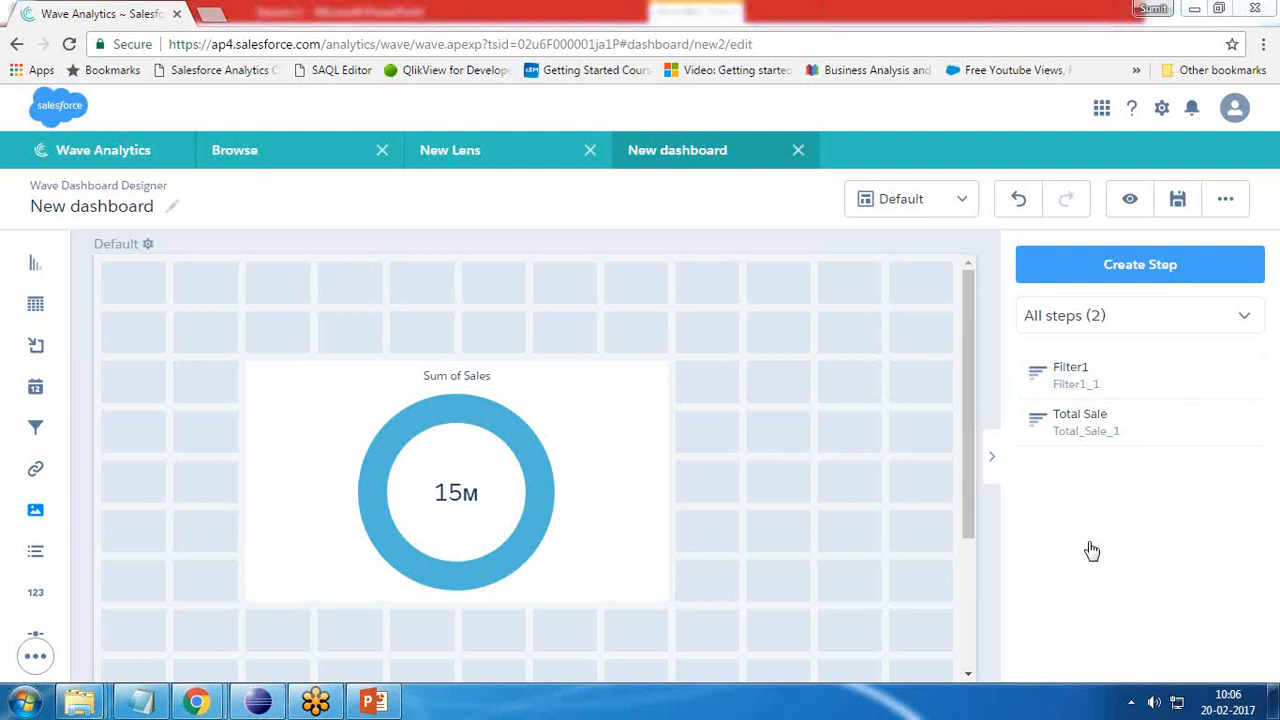
Step: Add a global filter widget in the first grid row above the donut chart and assign it the Filter1 step
left_click(38, 430)
left_click_drag(425, 290, 428, 290)
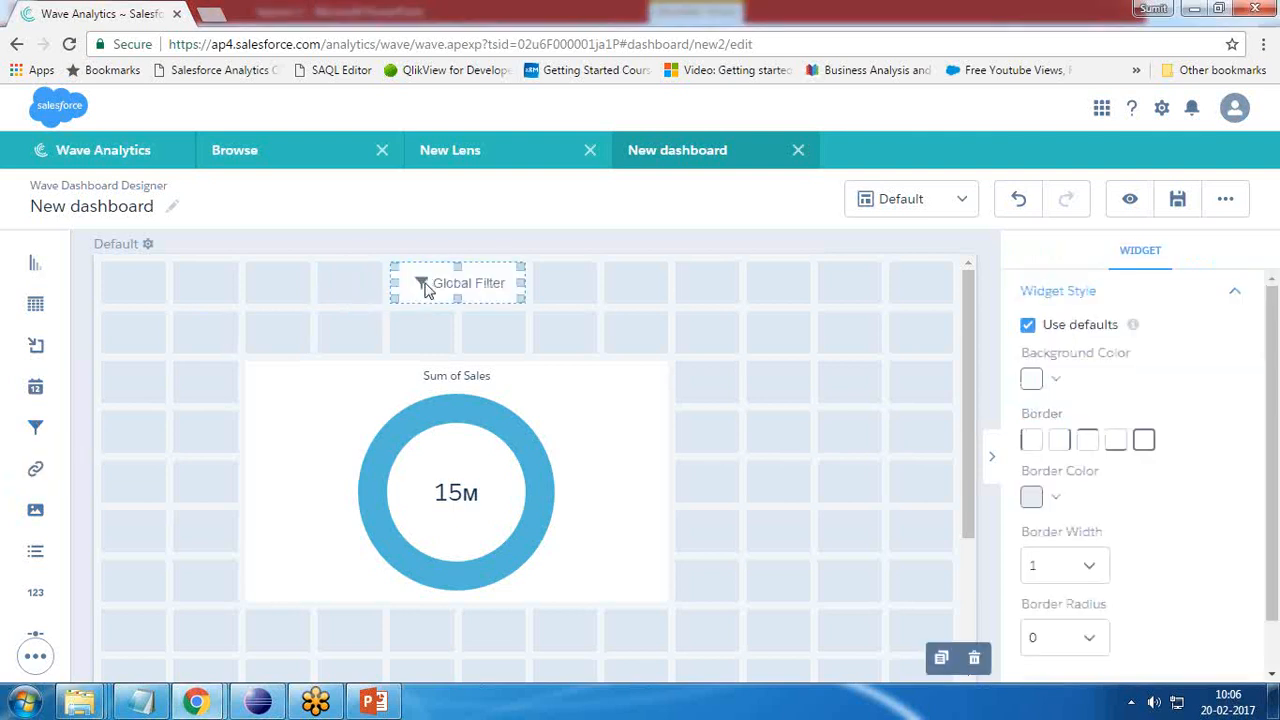
left_click(860, 394)
left_click_drag(1080, 365, 460, 285)
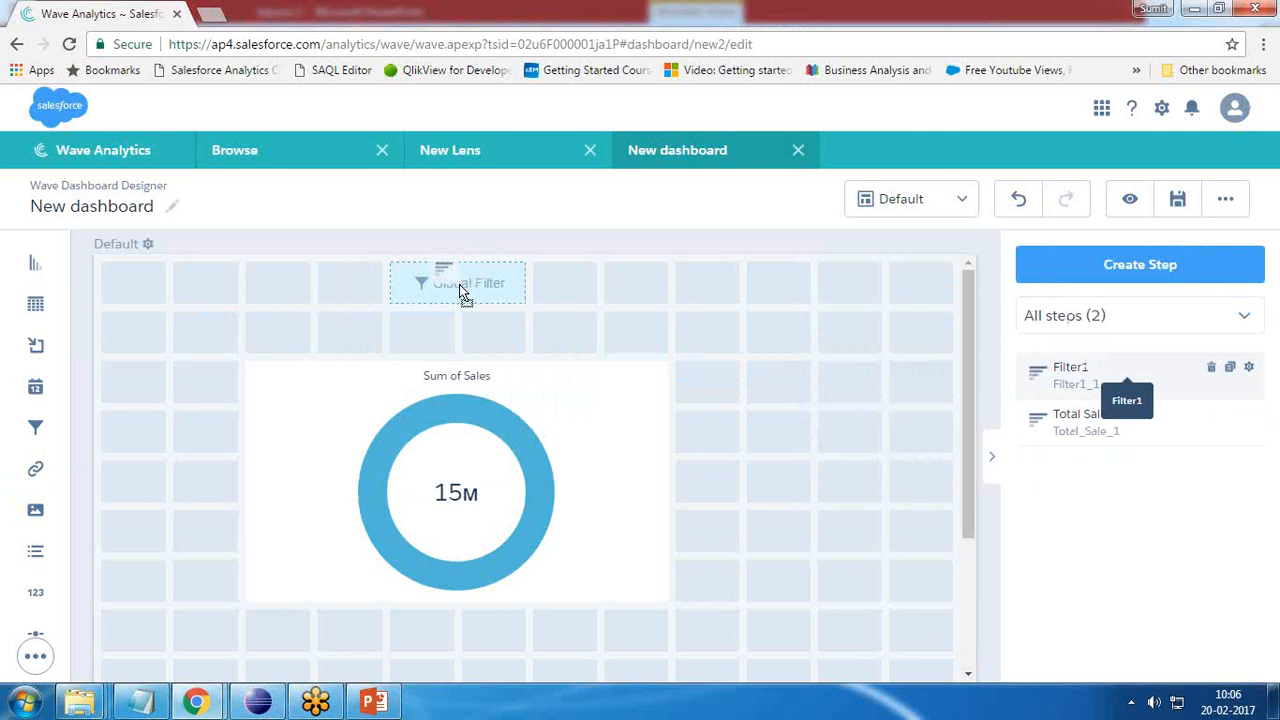
left_click_drag(460, 286, 459, 285)
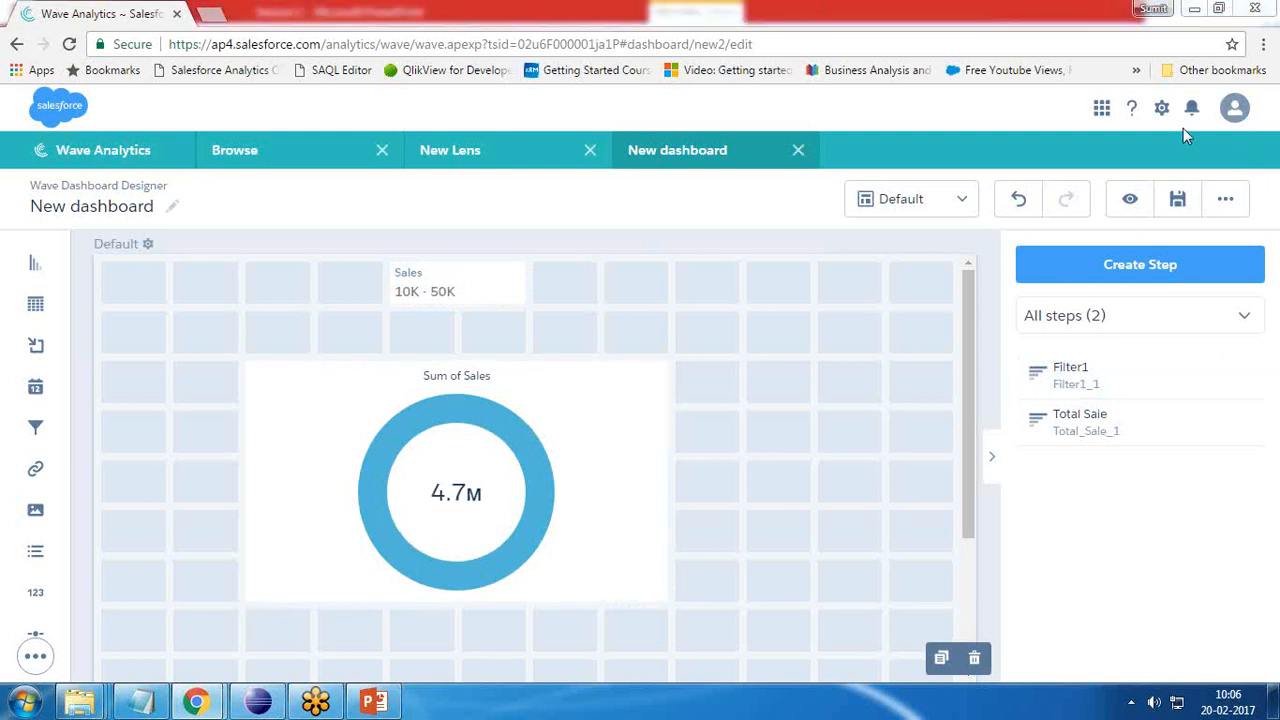
Step: Move the donut chart to the canvas's left edge, starting in the third grid row, and shrink it to five columns by four rows
left_click(614, 591)
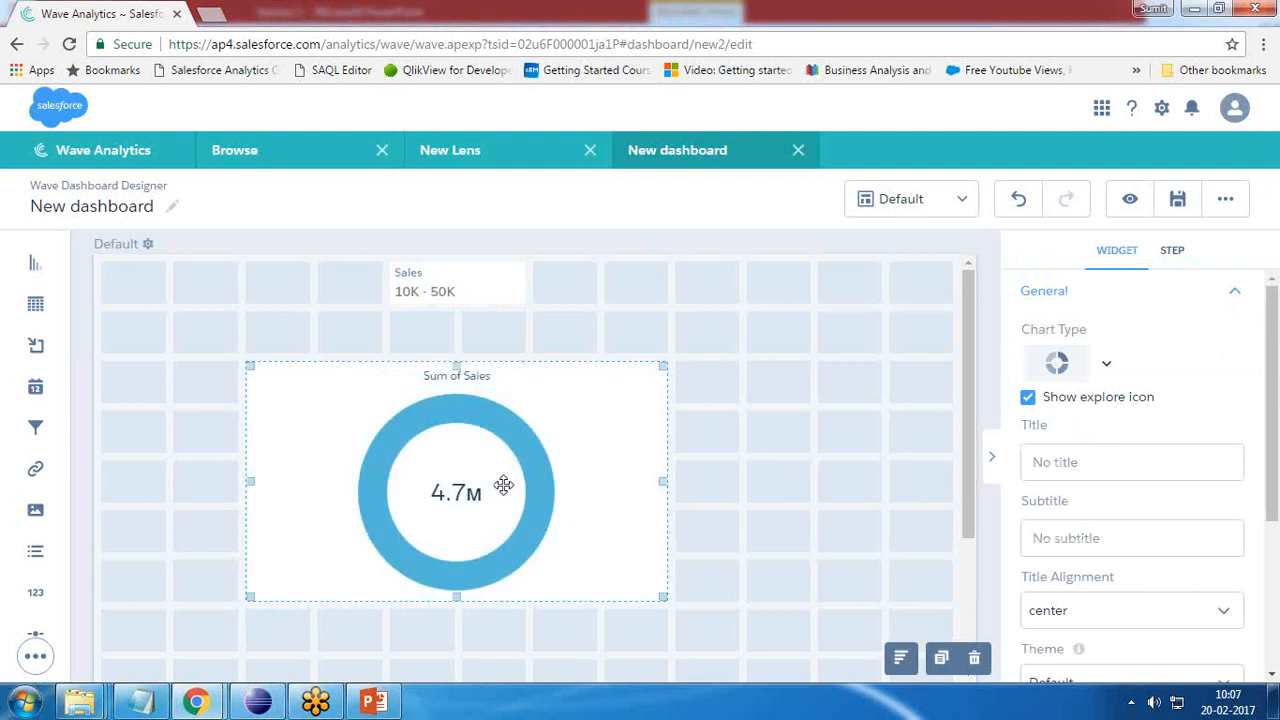
left_click_drag(503, 485, 400, 495)
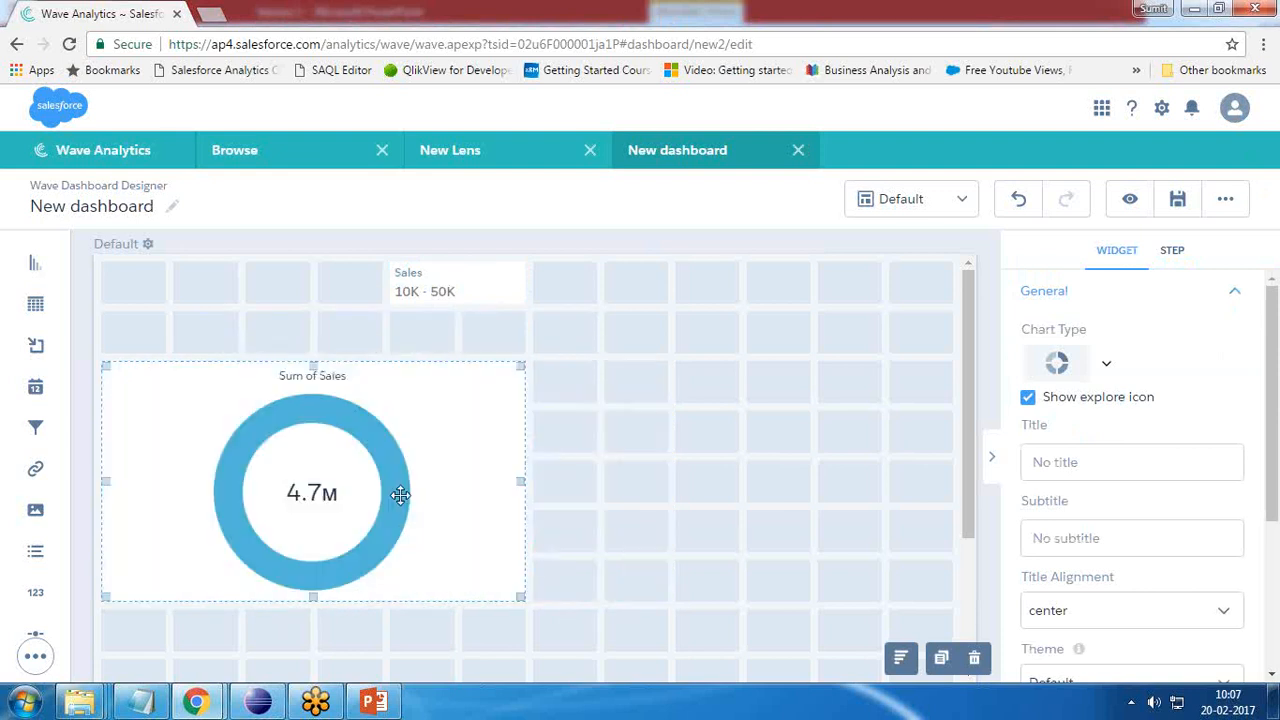
left_click_drag(521, 366, 416, 412)
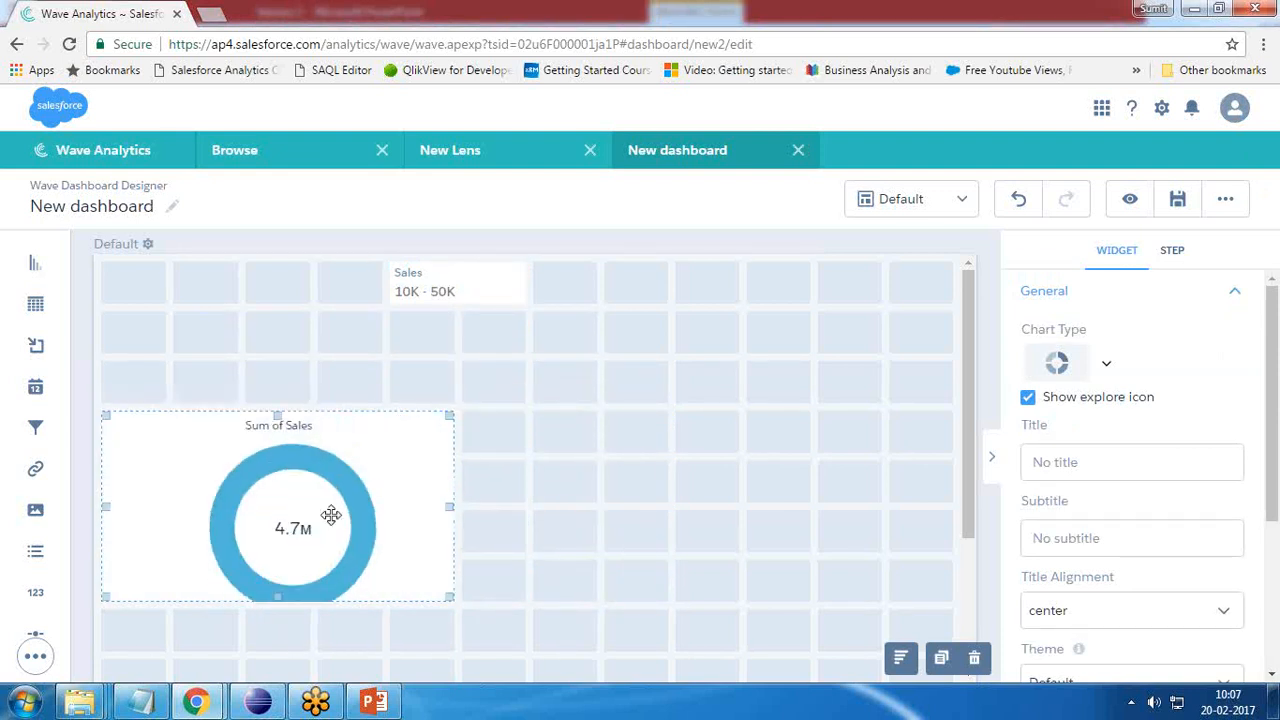
left_click_drag(331, 515, 310, 455)
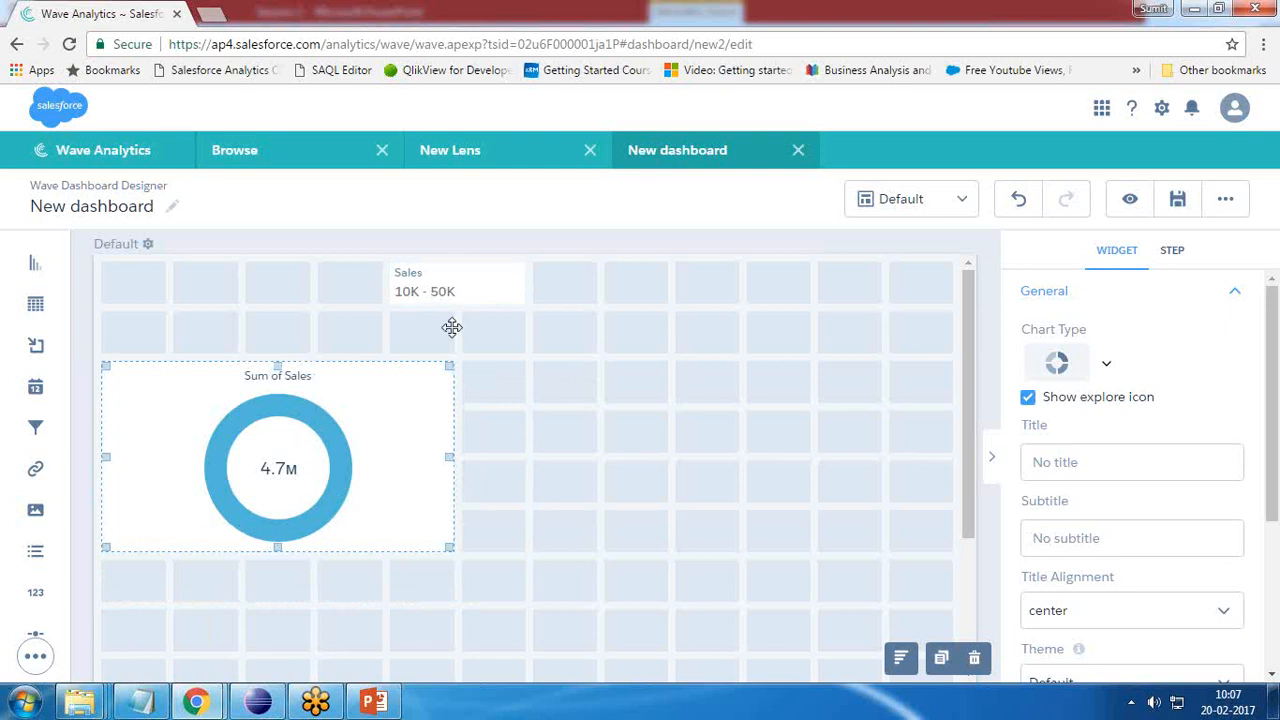
Step: Add a second chart widget four columns wide to the right of the donut chart and assign it the Total Sale step
left_click(563, 470)
left_click_drag(35, 263, 540, 406)
left_click_drag(737, 486, 816, 483)
left_click_drag(1111, 434, 760, 475)
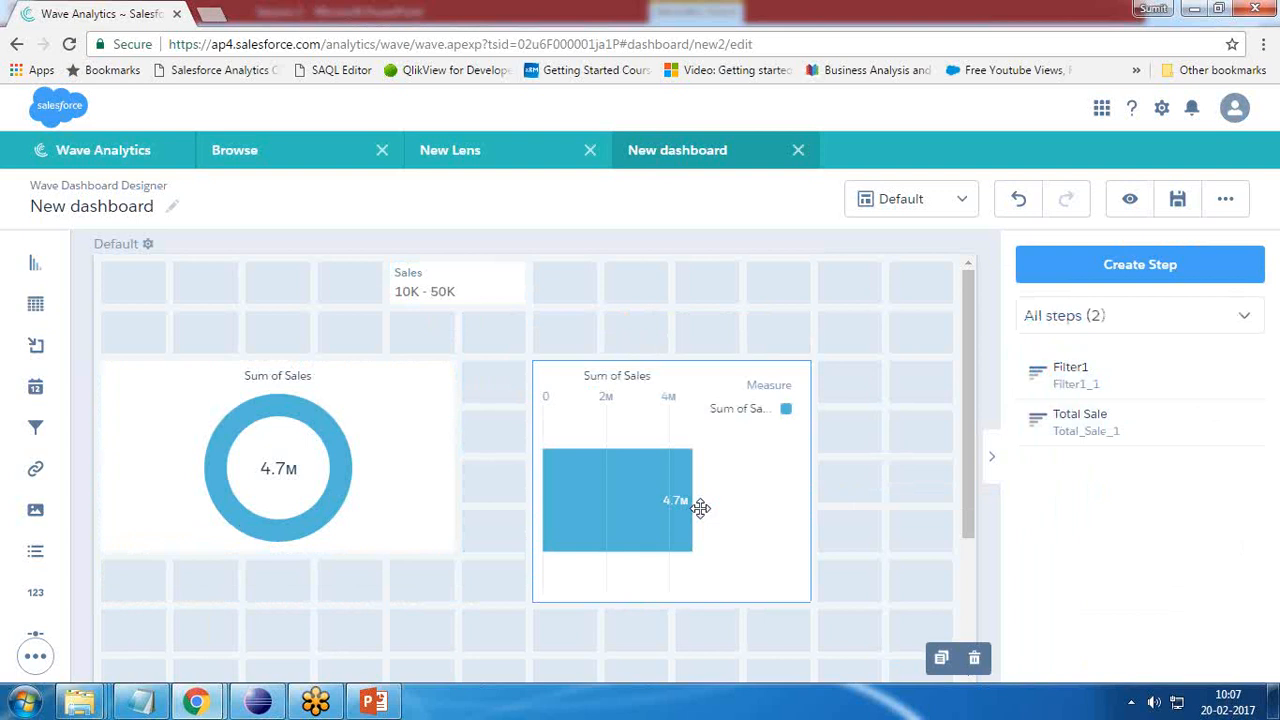
Step: Make the second chart a Donut chart and shorten its widget to four rows, matching the first chart's height
left_click(802, 507)
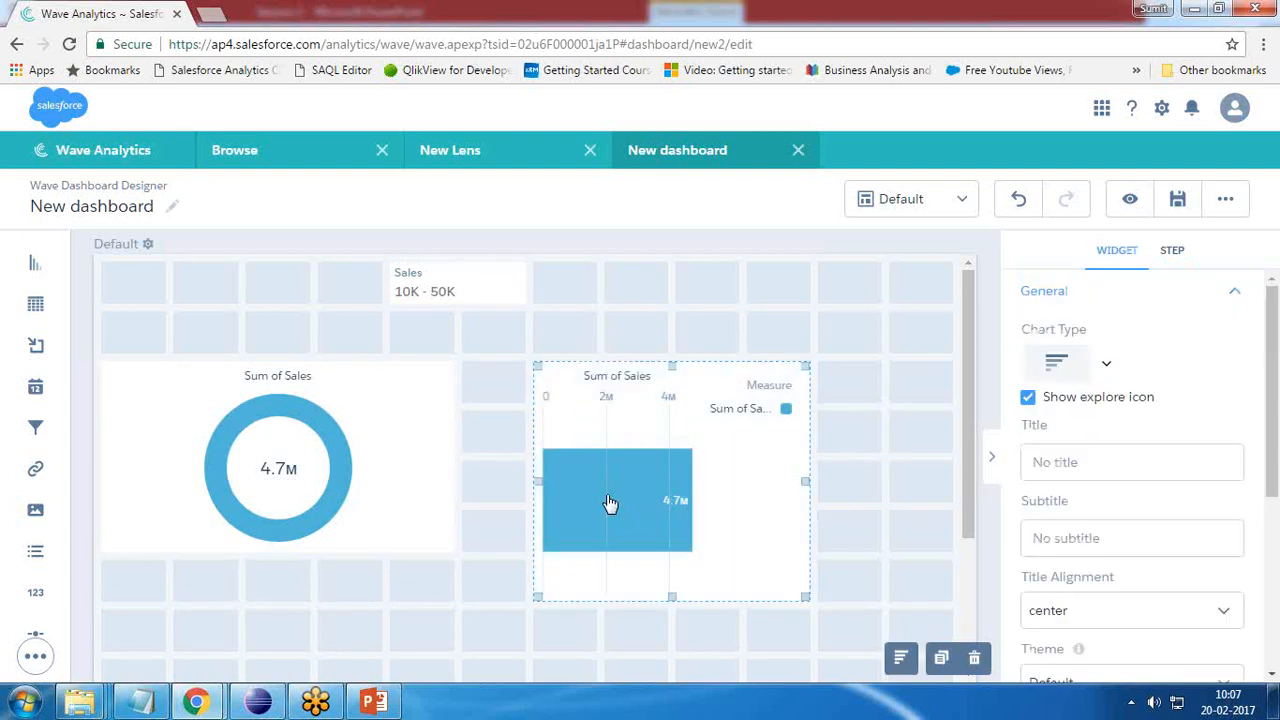
left_click(1106, 368)
left_click(1106, 543)
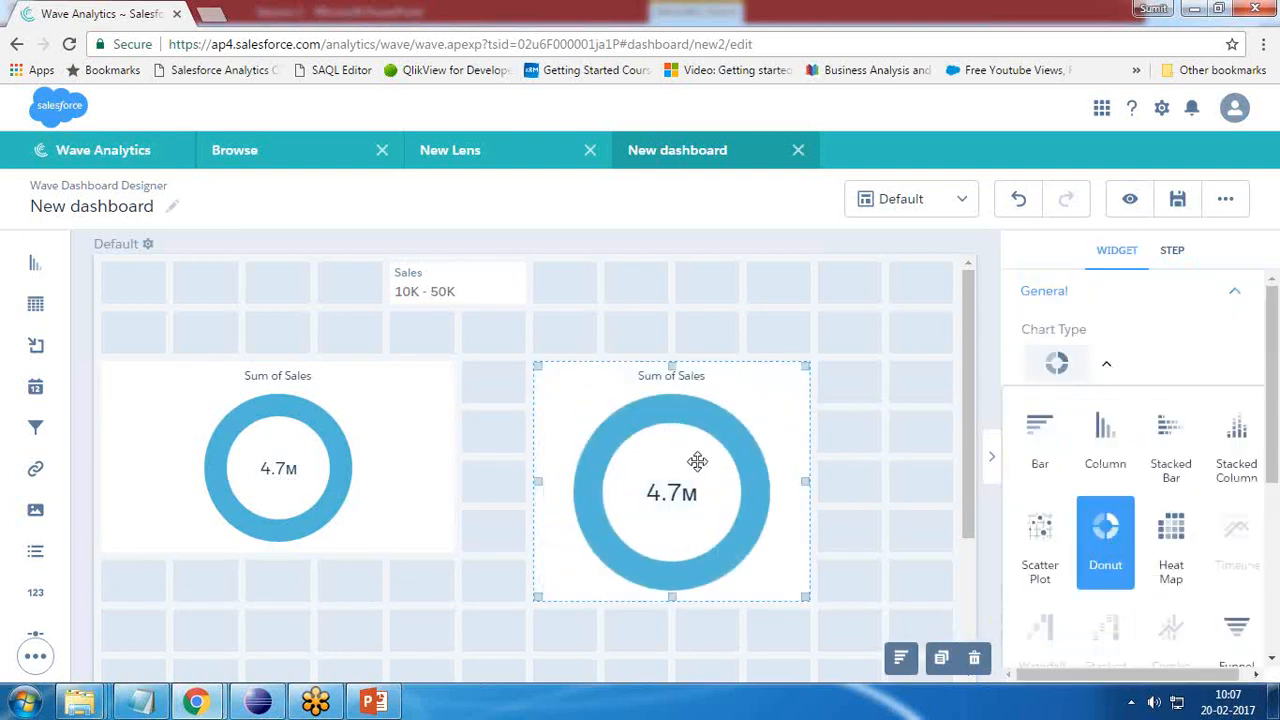
left_click_drag(806, 597, 745, 538)
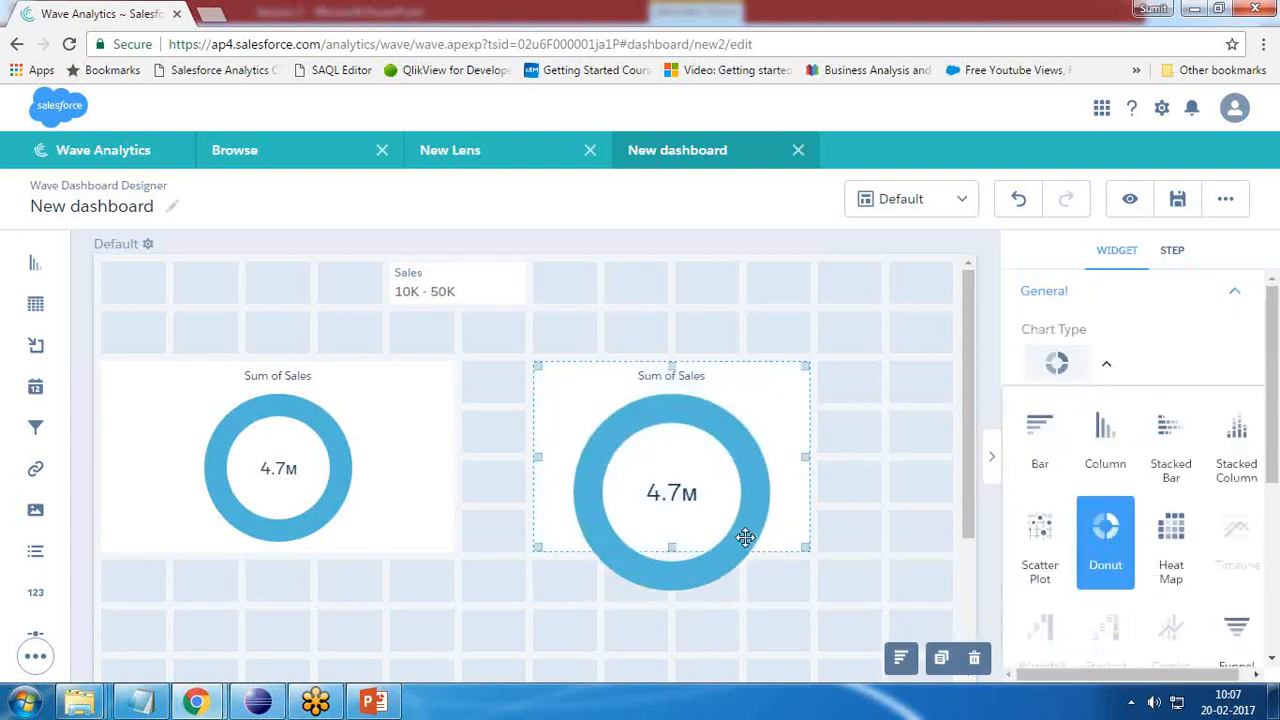
Step: Title the left donut chart "Total Sales Within Range"
left_click(250, 466)
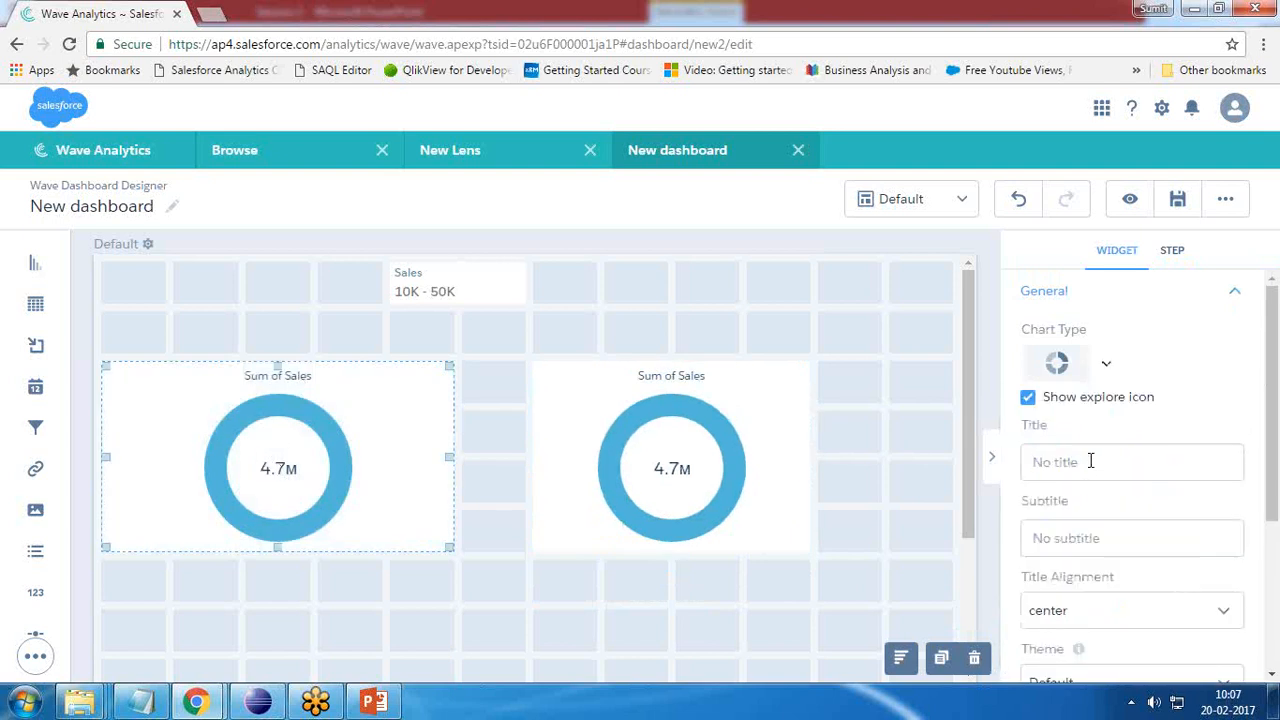
type("Sales")
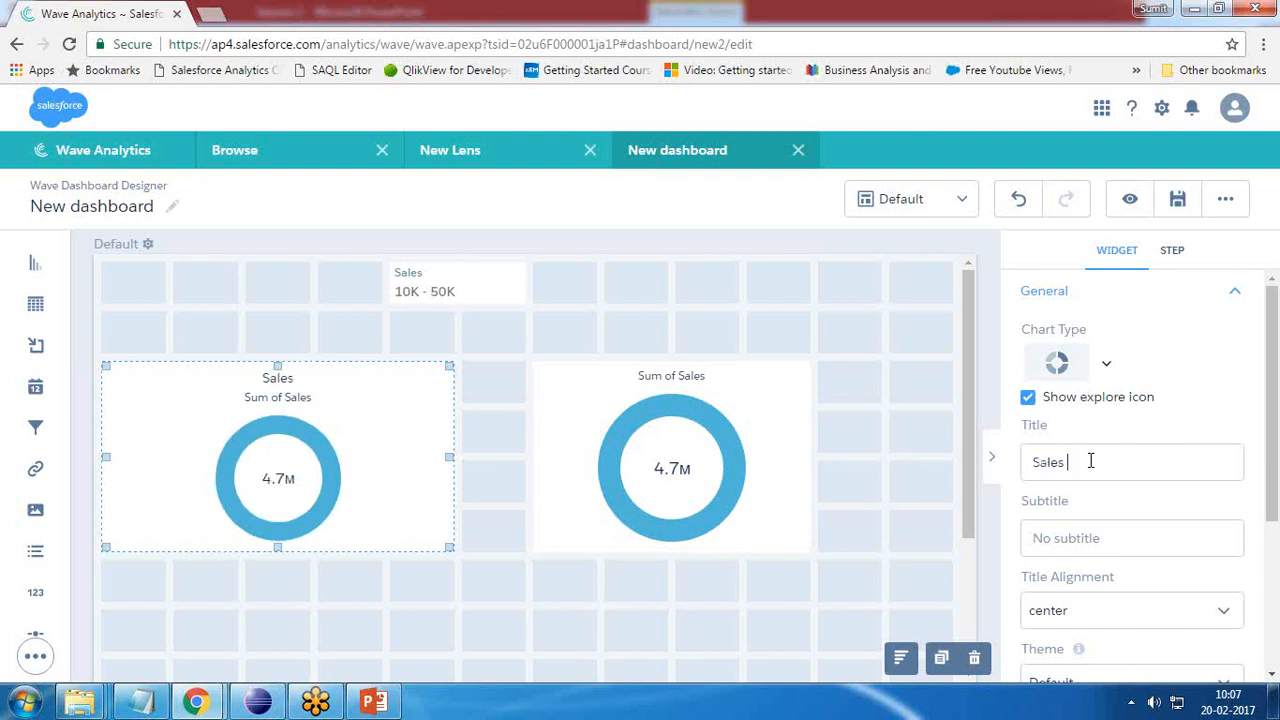
key("BackSpace")
key("BackSpace")
key("BackSpace")
key("BackSpace")
key("BackSpace")
key("BackSpace")
type("Tot")
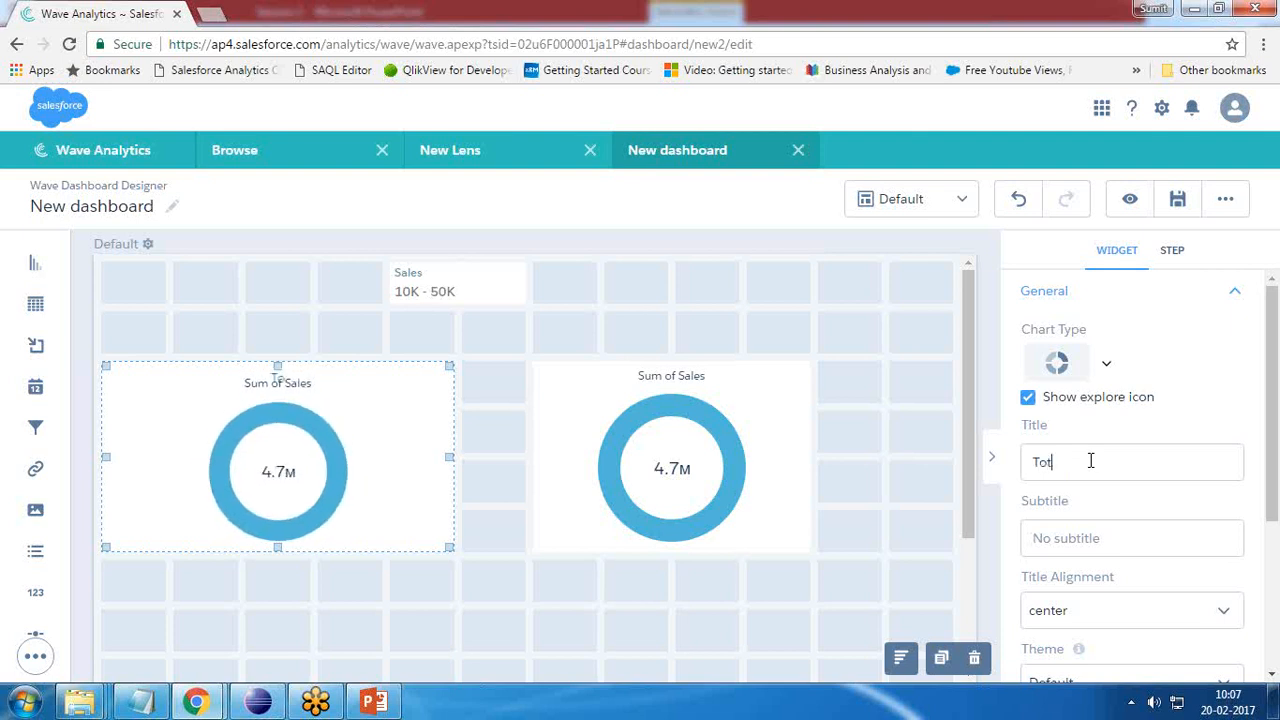
type("al Sales")
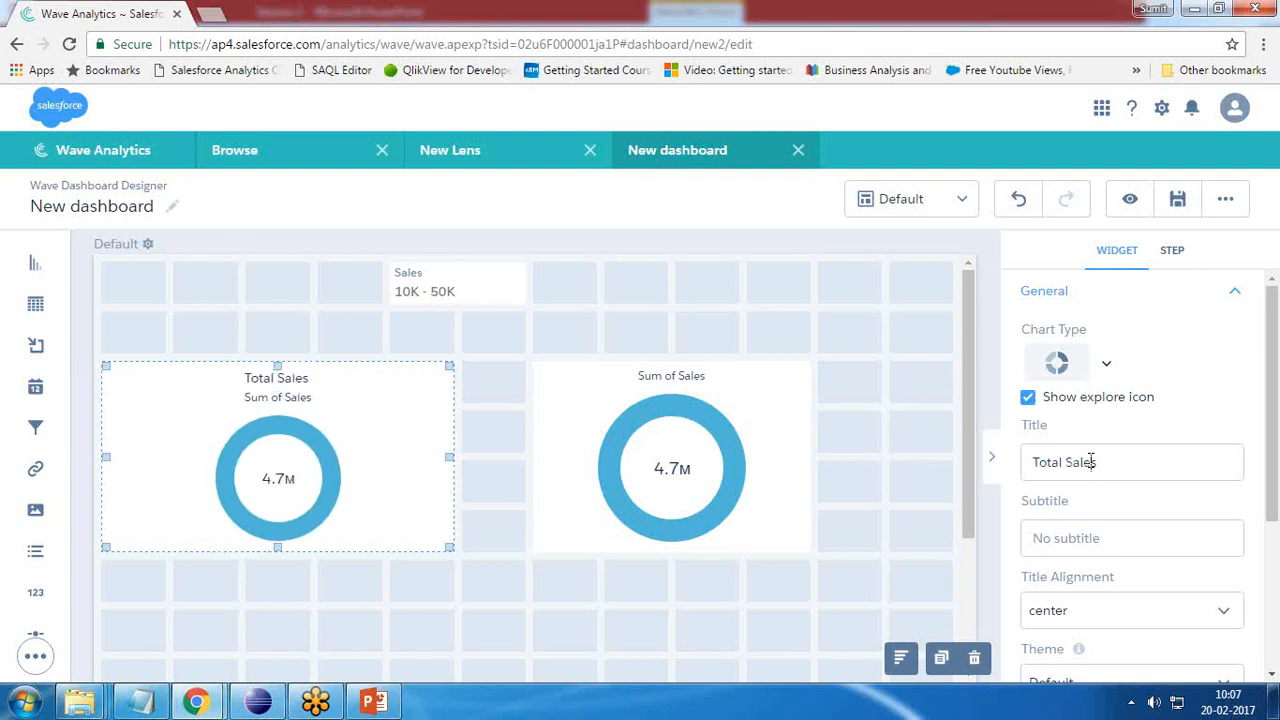
type(" Within Range")
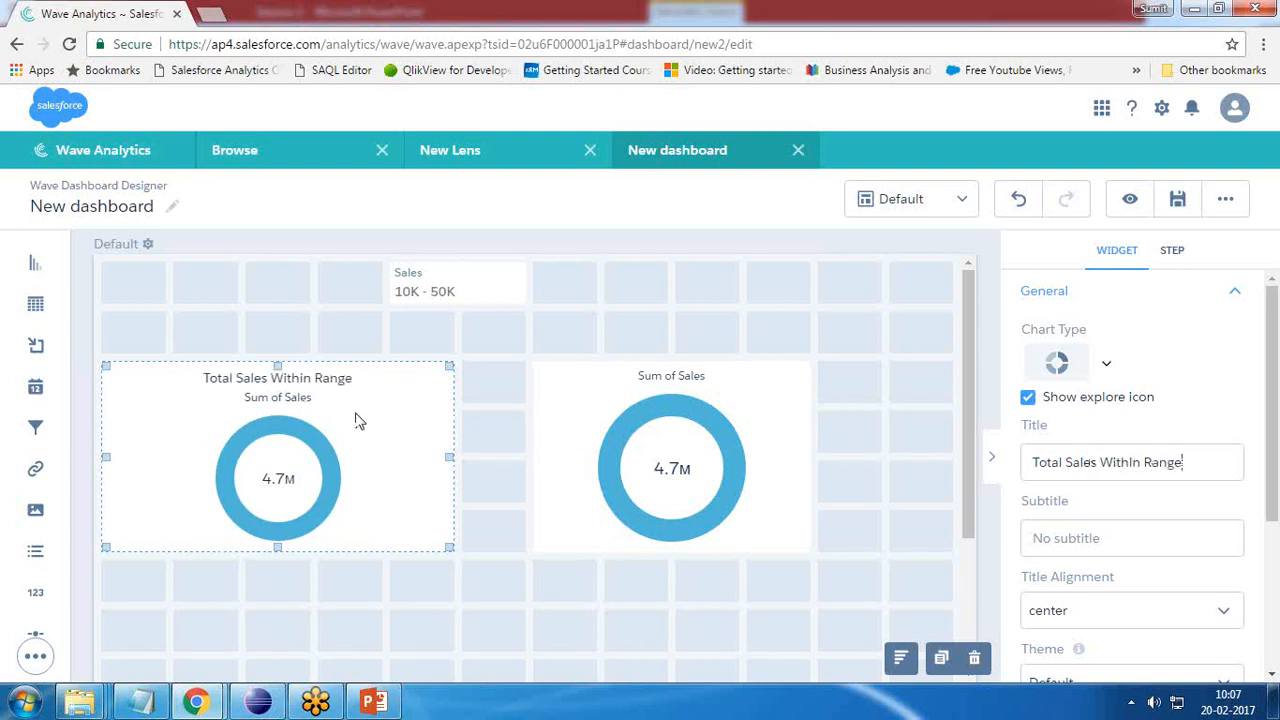
Step: Hide the measure title on the "Total Sales Within Range" donut chart
scroll(1157, 502, "down", 2)
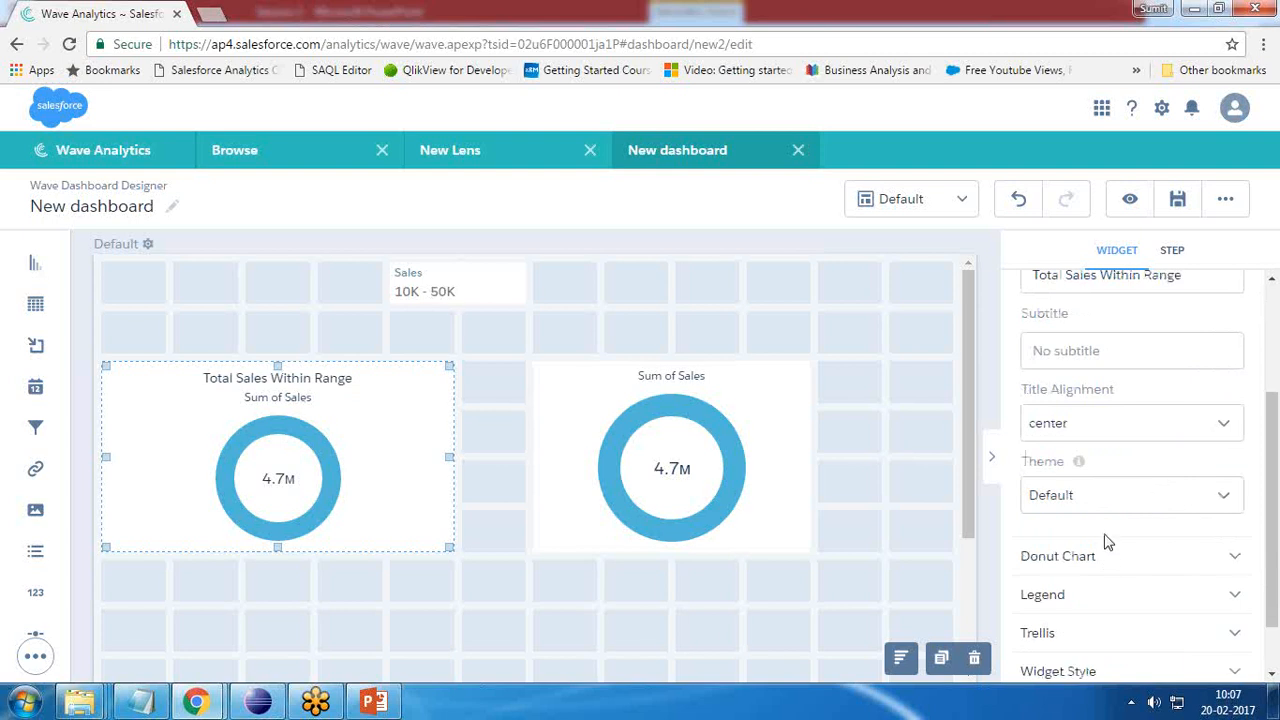
scroll(1106, 540, "down", 1)
left_click(1109, 490)
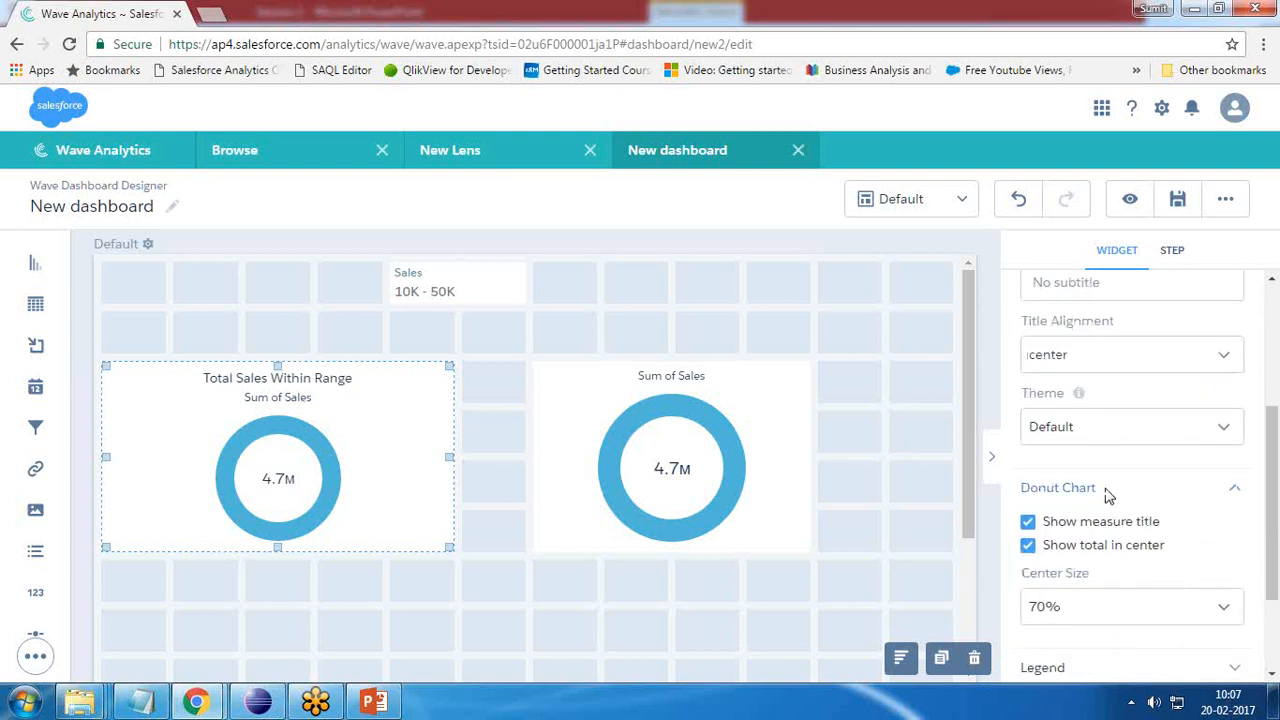
left_click(1028, 522)
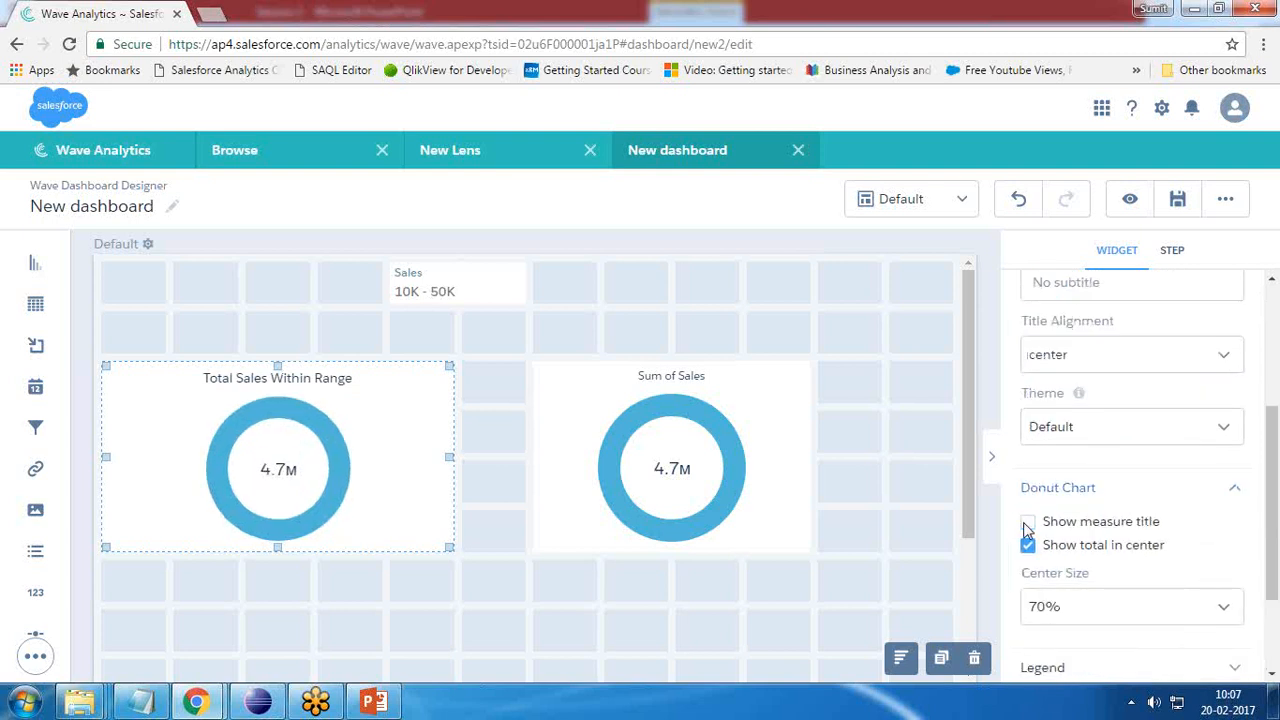
Step: Title the right donut chart "Total Sales" and hide its measure title
left_click(735, 428)
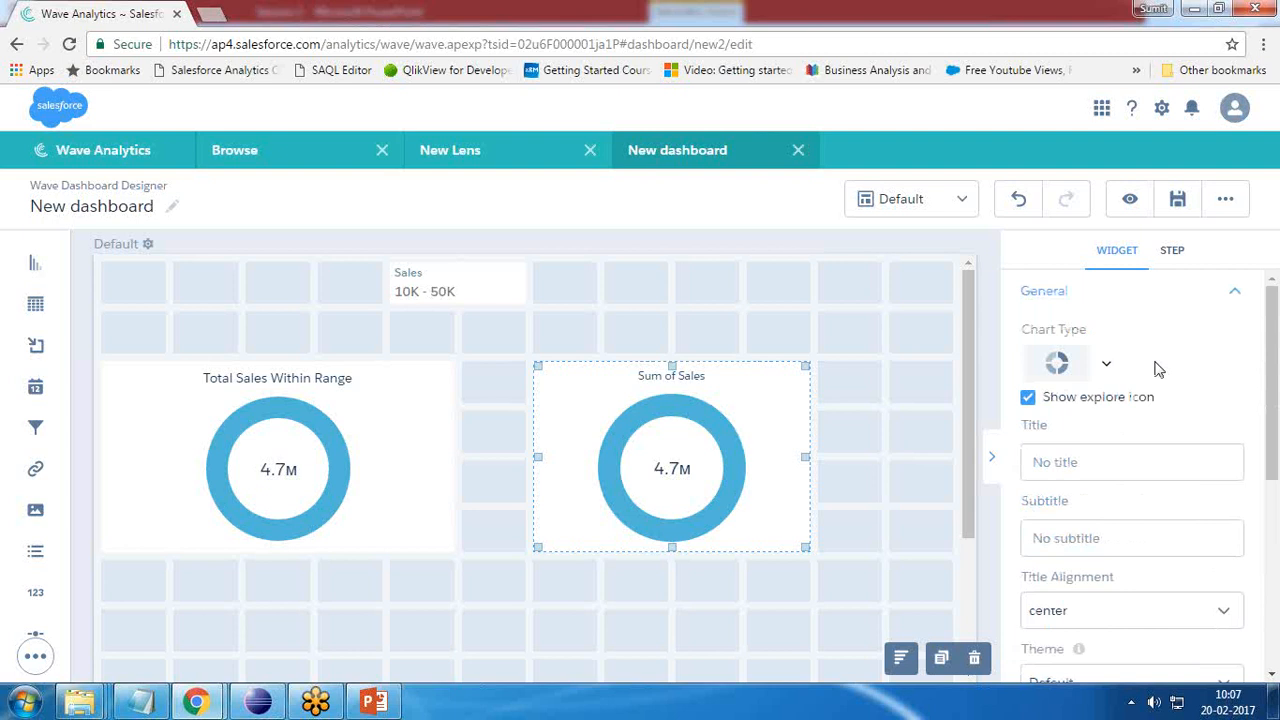
left_click(1084, 459)
type("T")
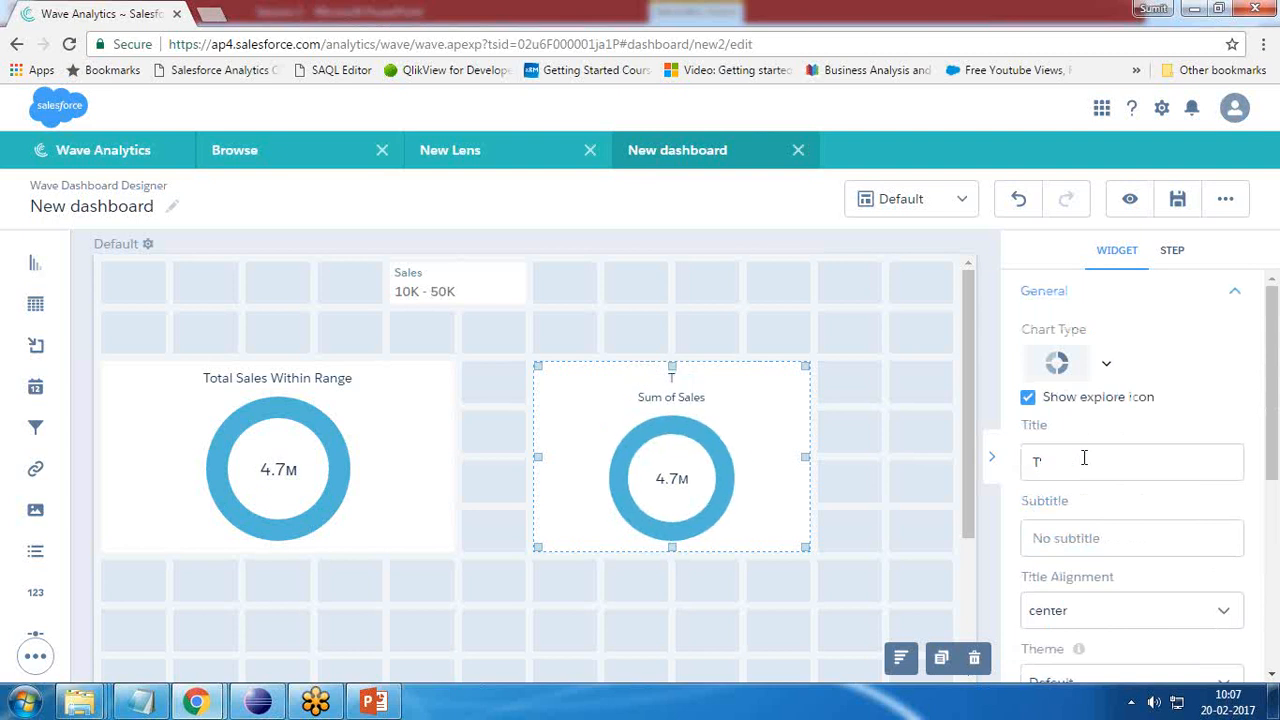
type("otal Sales")
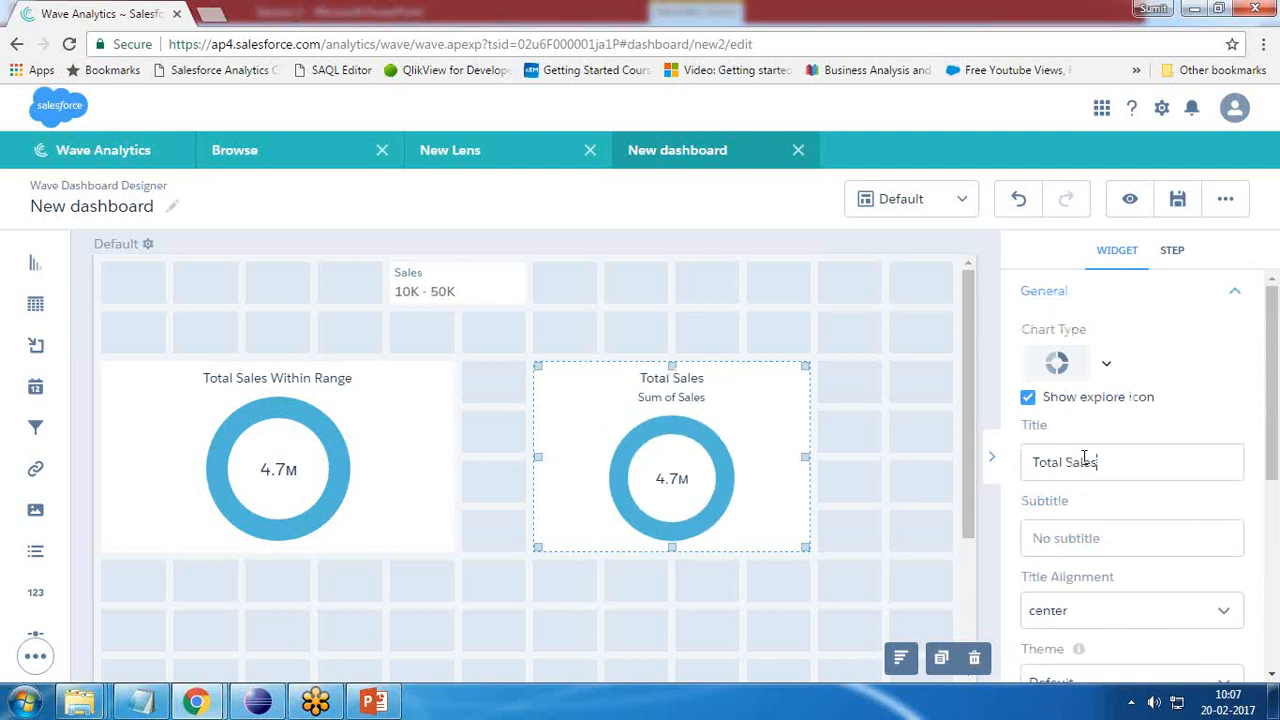
scroll(1040, 505, "down", 3)
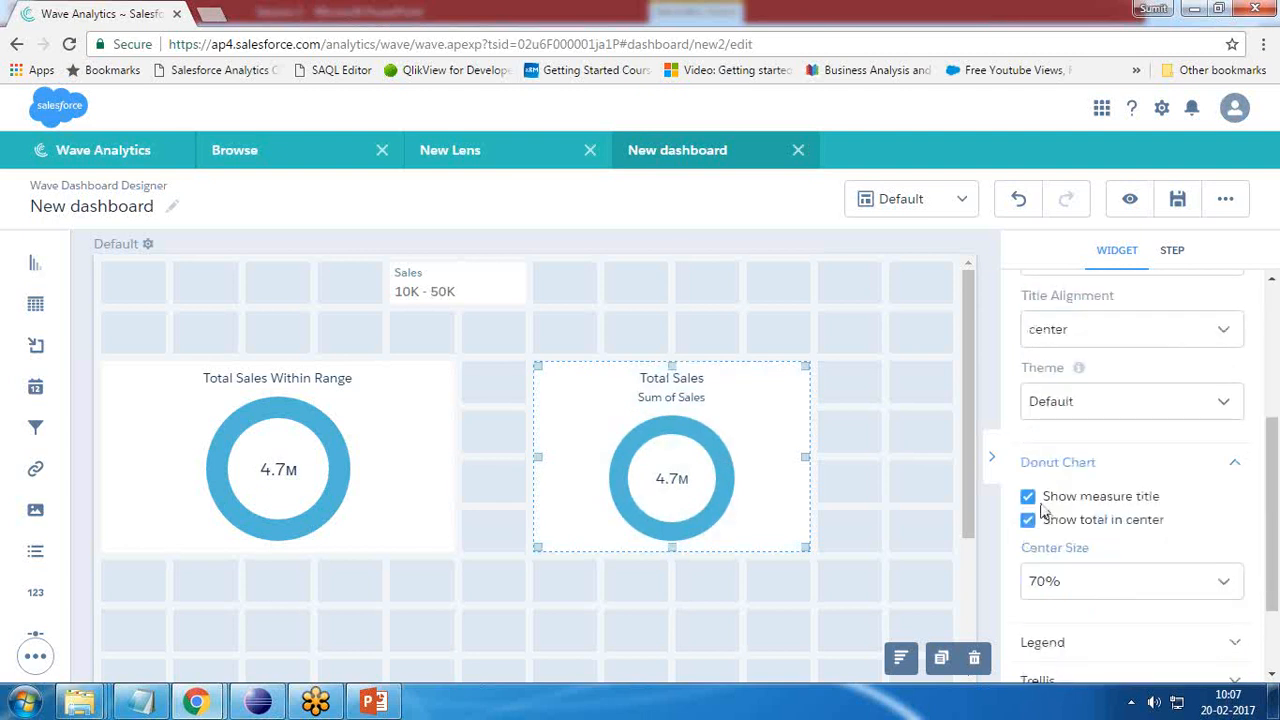
left_click(1028, 497)
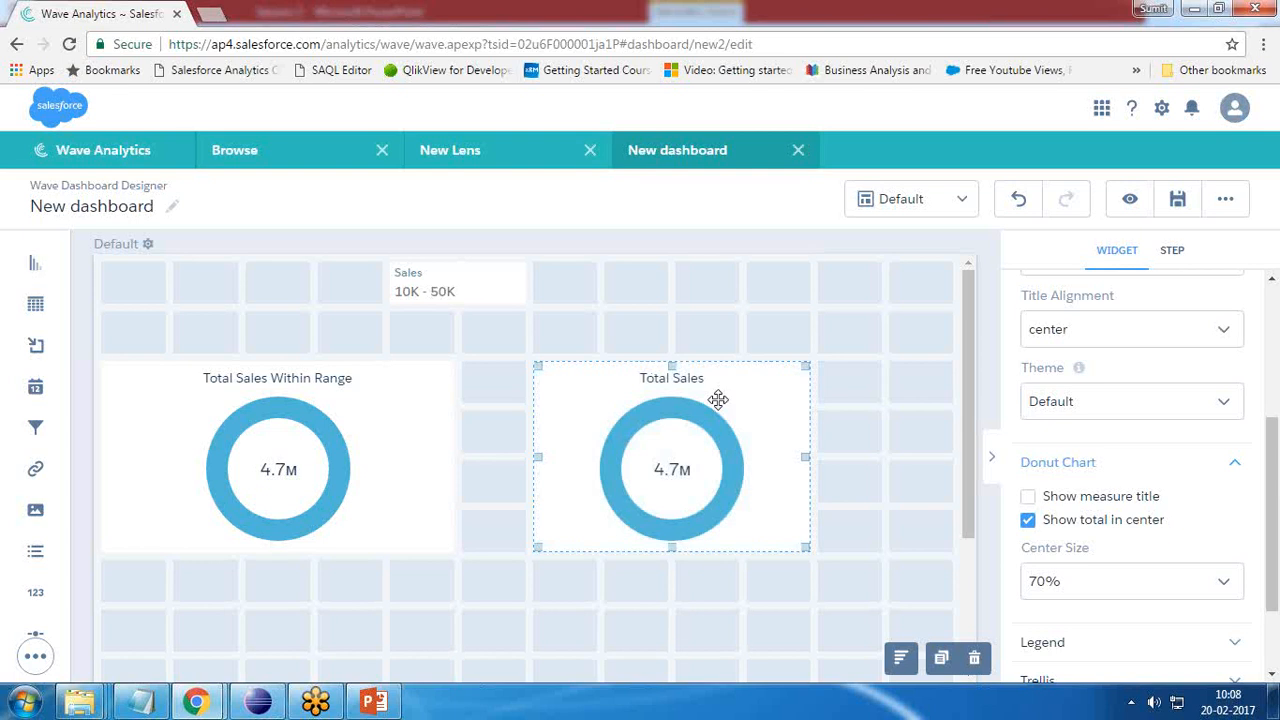
Step: Turn off Apply global filters for the Total Sale step and move the Sales filter widget above the "Total Sales Within Range" chart
left_click(1172, 250)
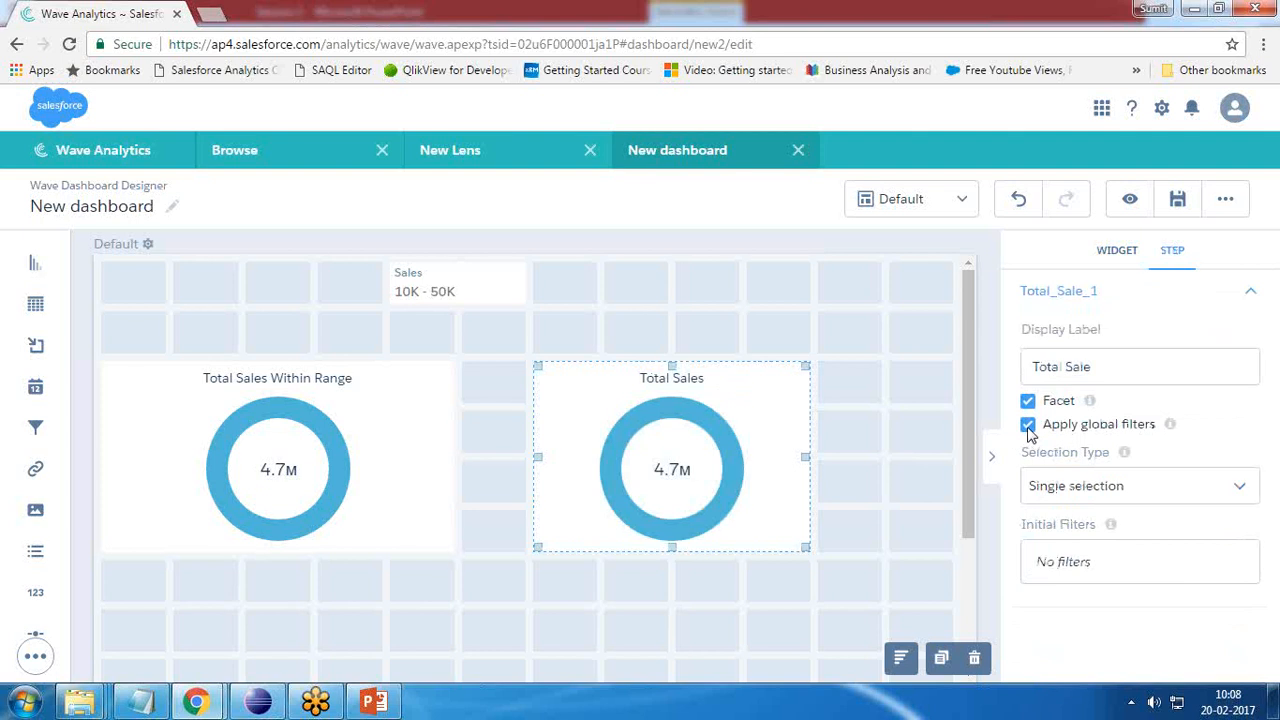
left_click(1028, 426)
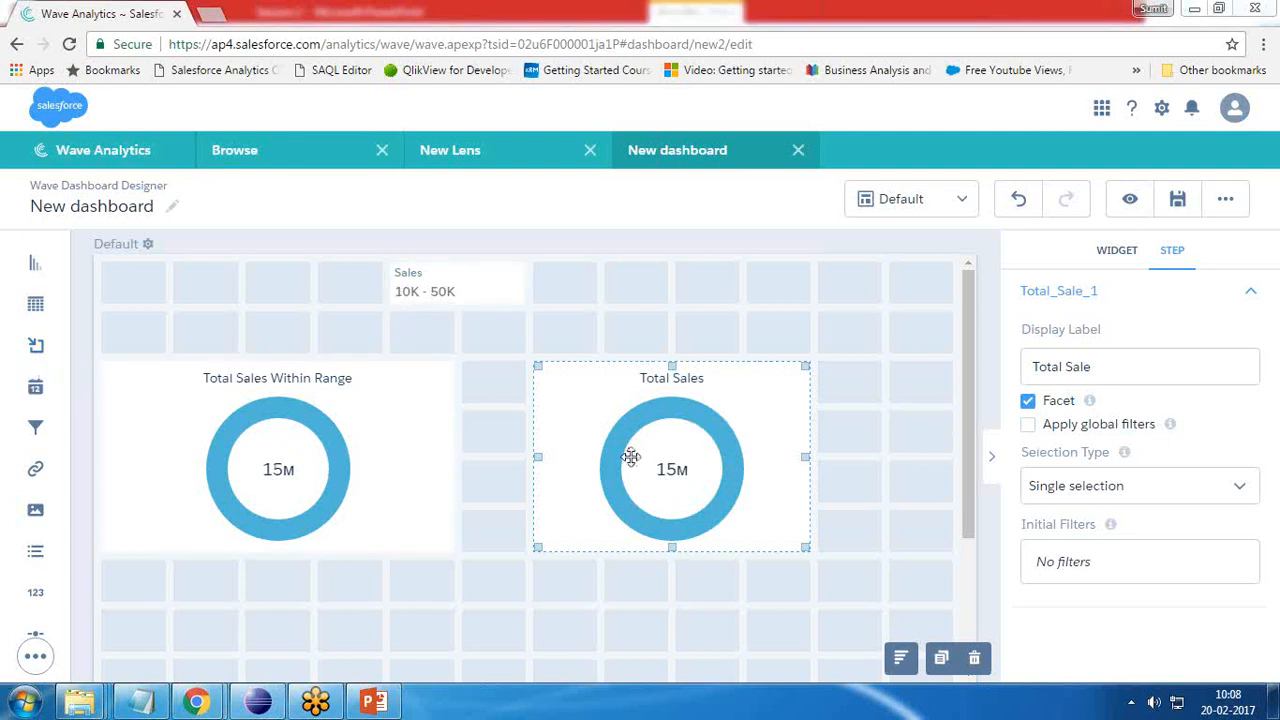
left_click_drag(430, 272, 248, 285)
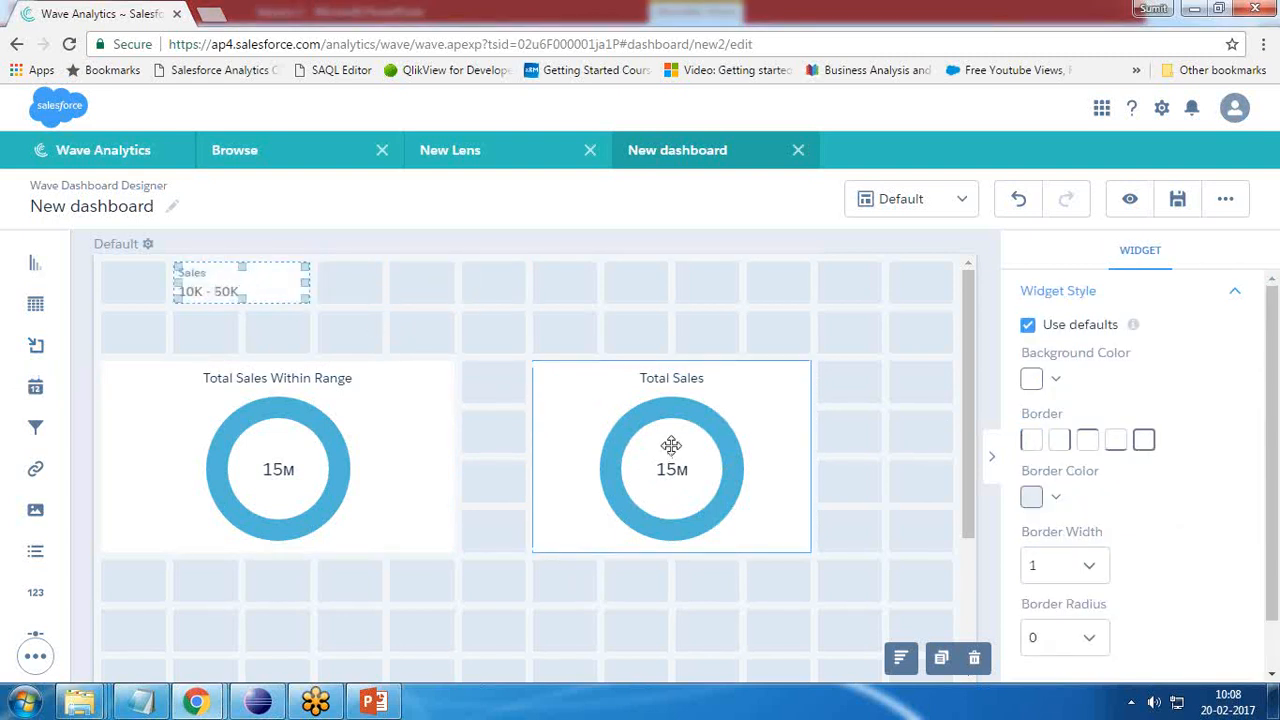
Step: Review the step settings of the "Total Sales" chart and switch to the PowerPoint presentation
left_click(714, 443)
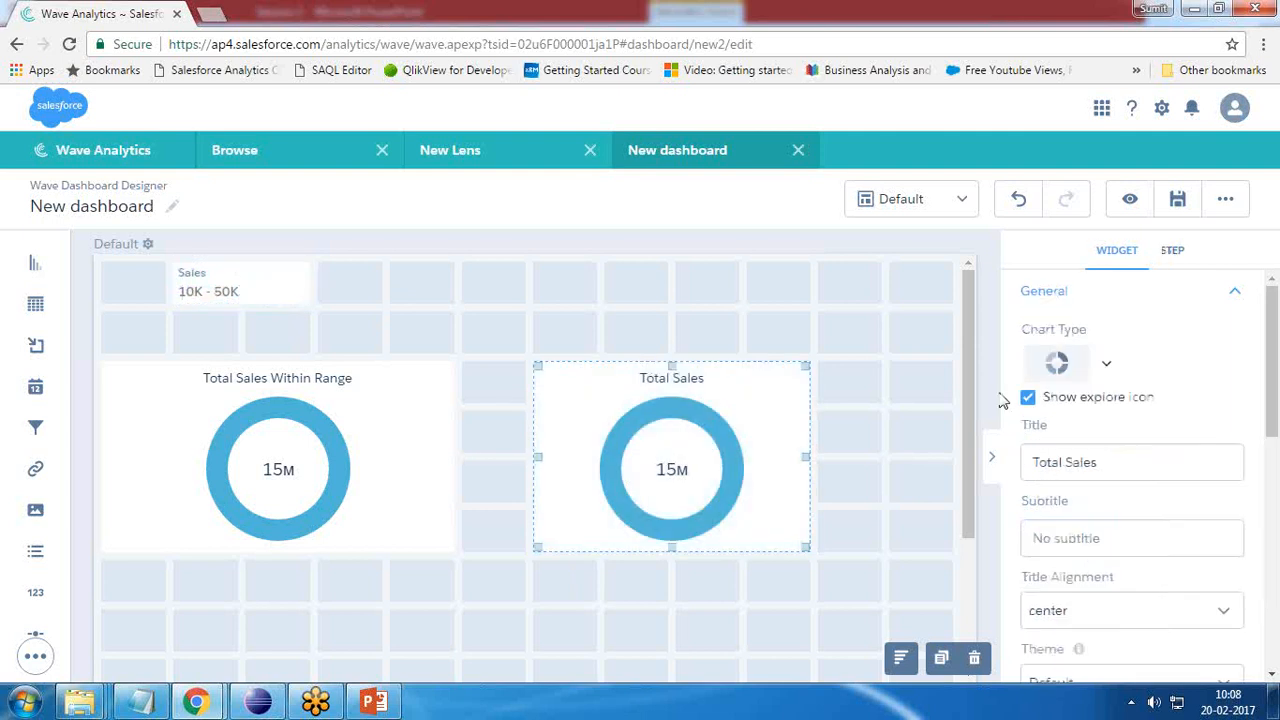
left_click(1170, 250)
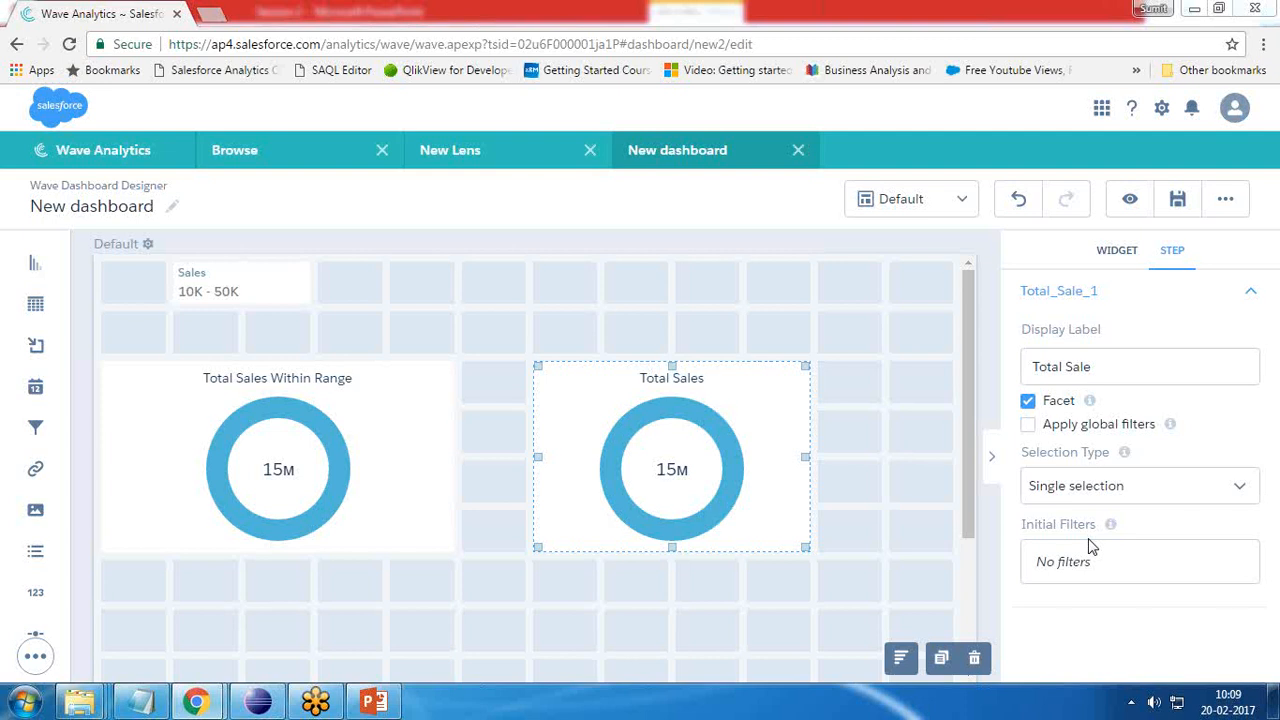
key("alt+Tab")
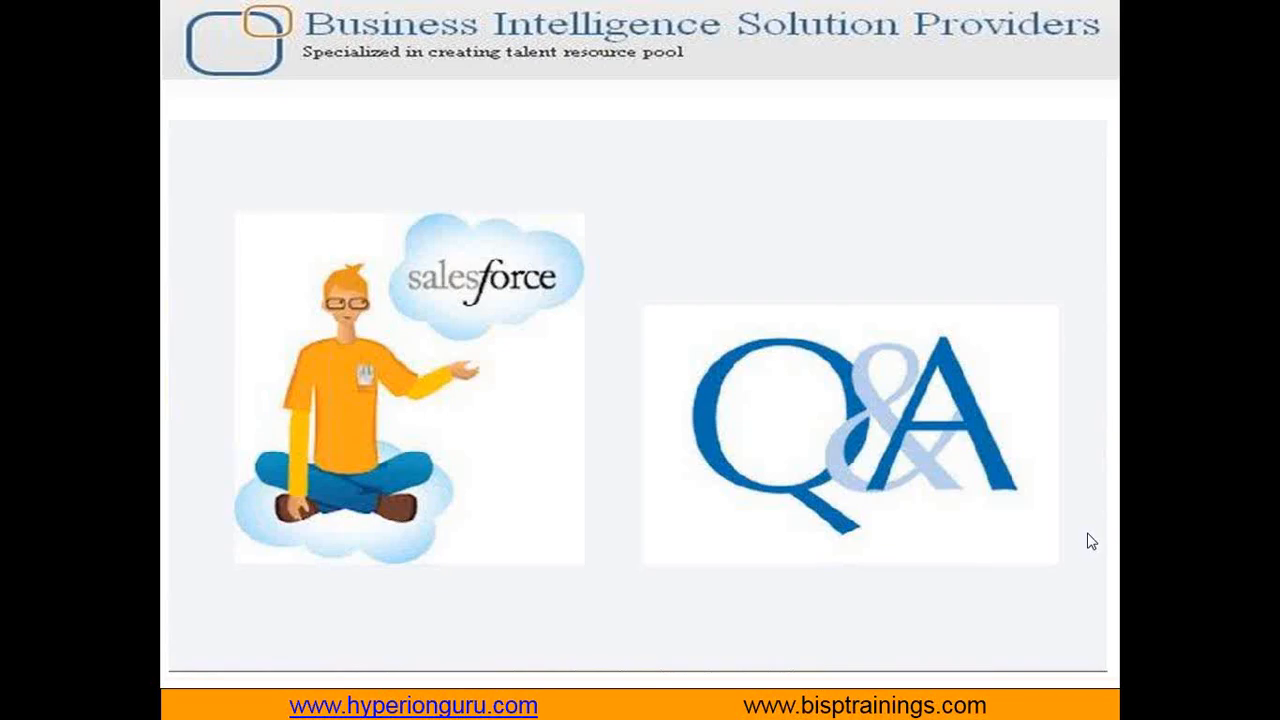